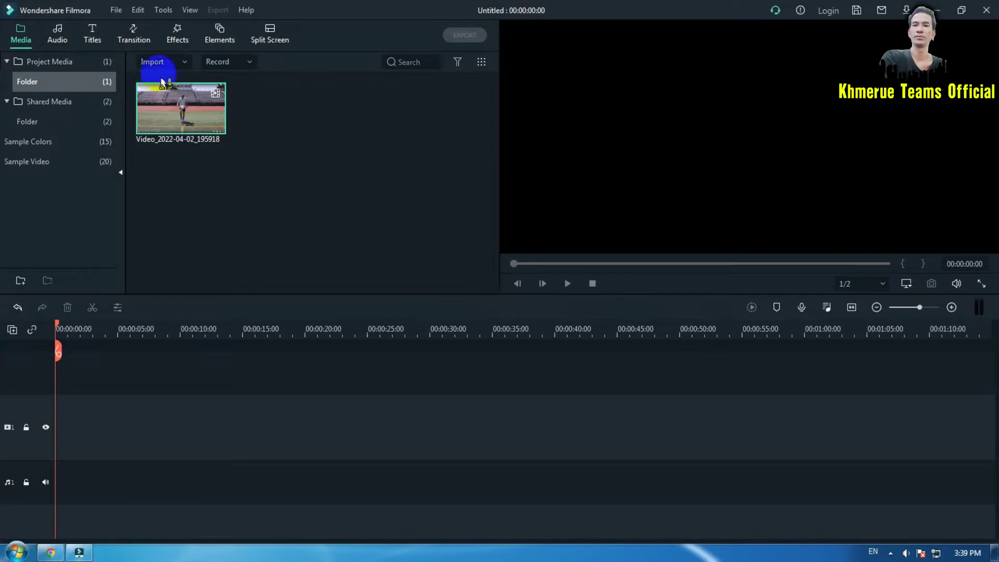
Place the video clip on the timeline keeping the 1920 x 1080 25fps project settings, and cut away everything before 00:00:05:08
left_click_drag(187, 117, 62, 419)
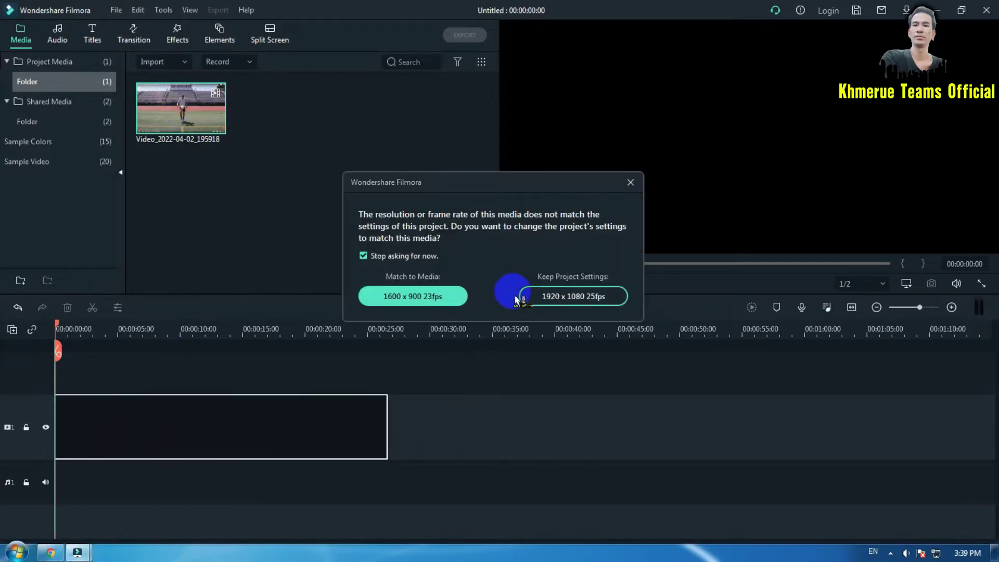
left_click(578, 303)
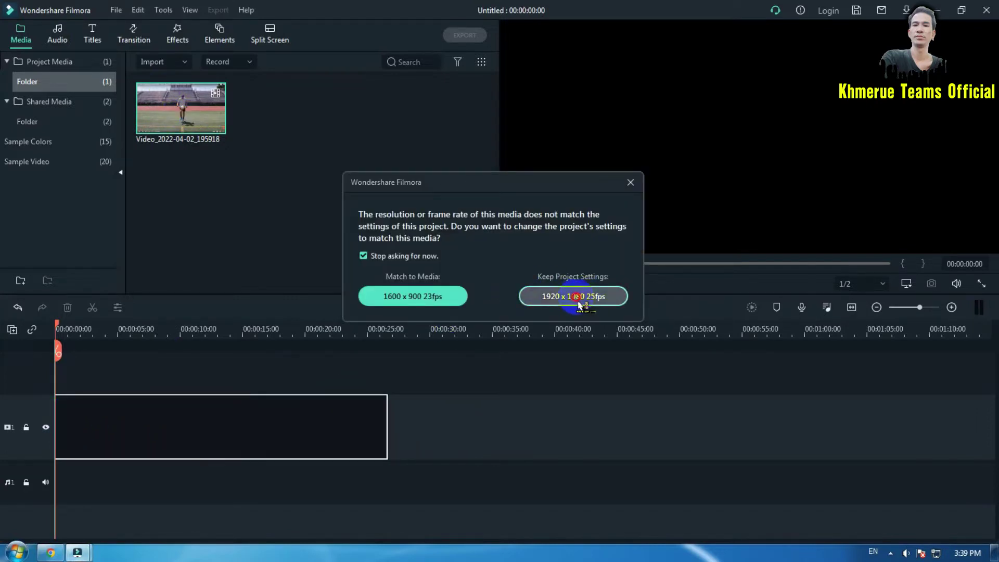
left_click(121, 334)
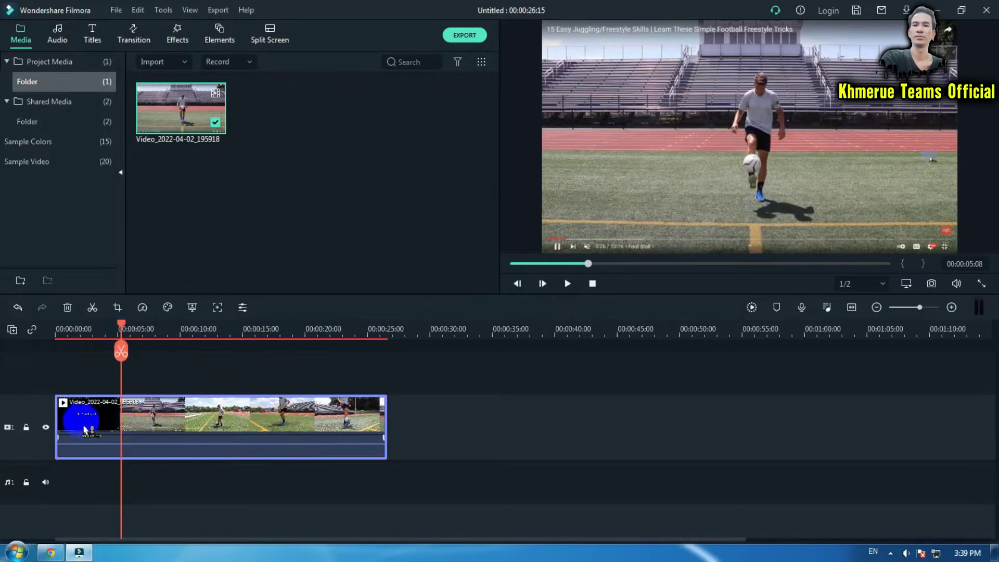
left_click(121, 352)
left_click(92, 429)
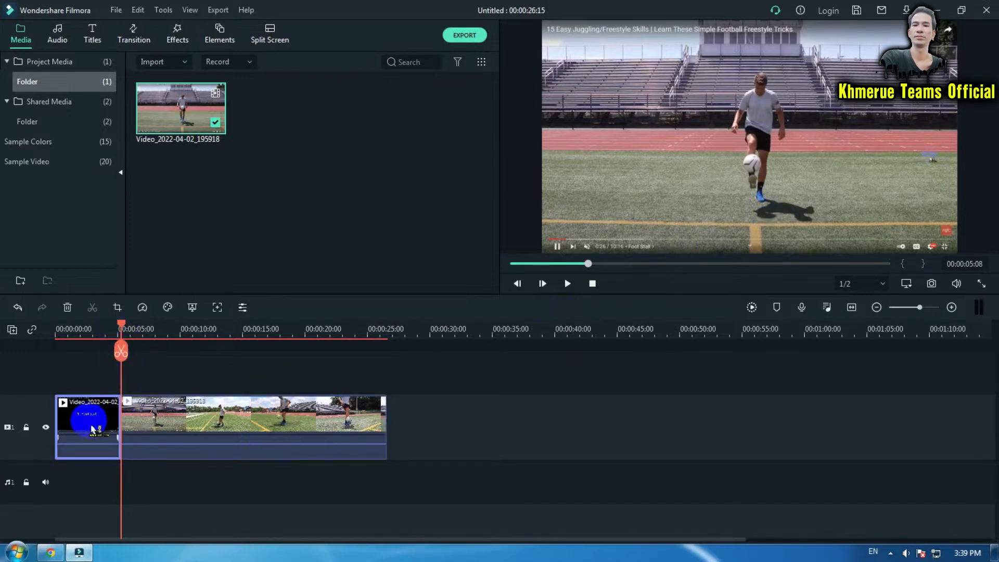
key("Delete")
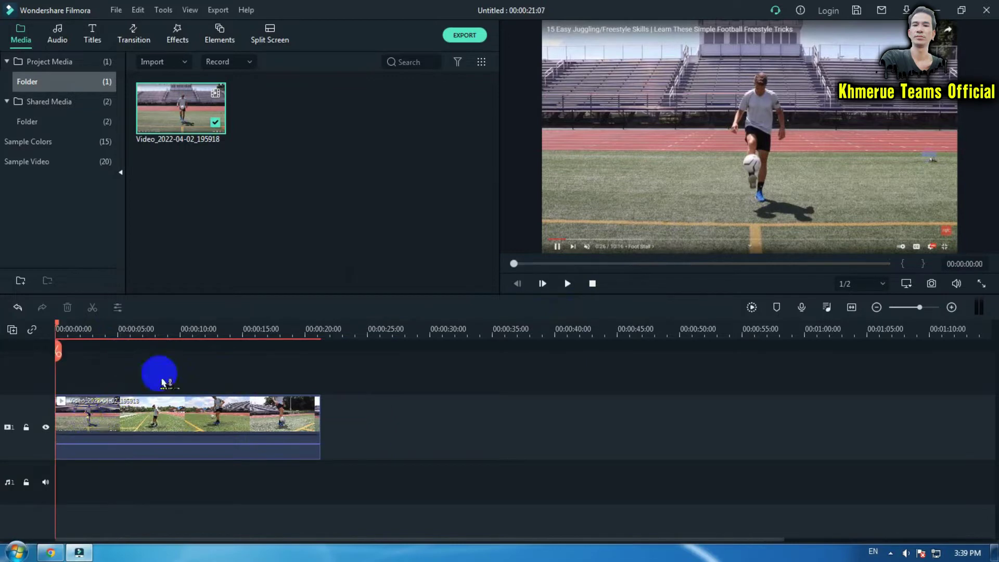
Trim the remaining clip to a 00:00:04:21 section and return the playhead to the start
left_click(120, 332)
left_click(161, 424)
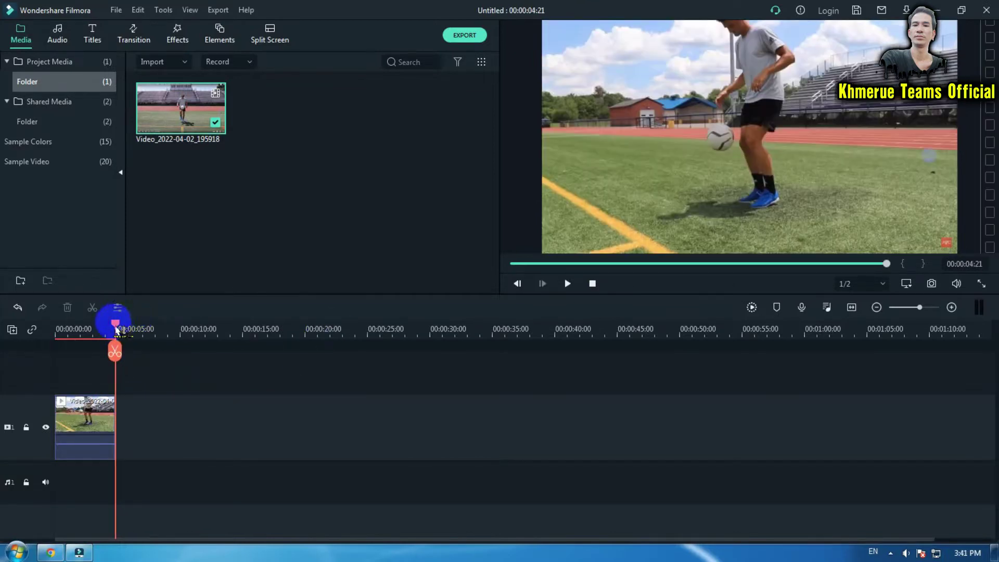
left_click_drag(116, 329, 58, 328)
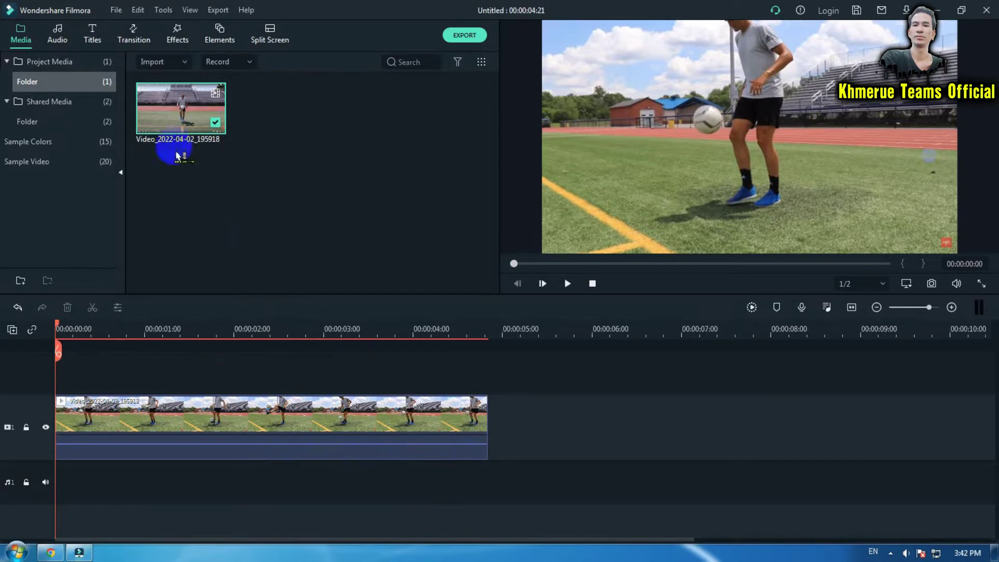
Add the Default Title on the track above the video and shorten it to end with the clip at 00:00:04:21
left_click(94, 38)
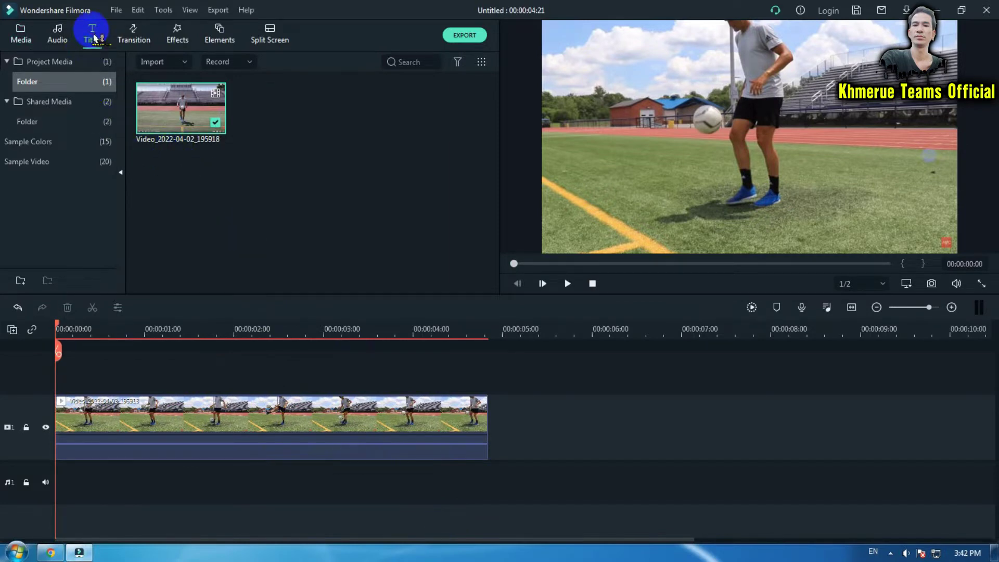
left_click(81, 118)
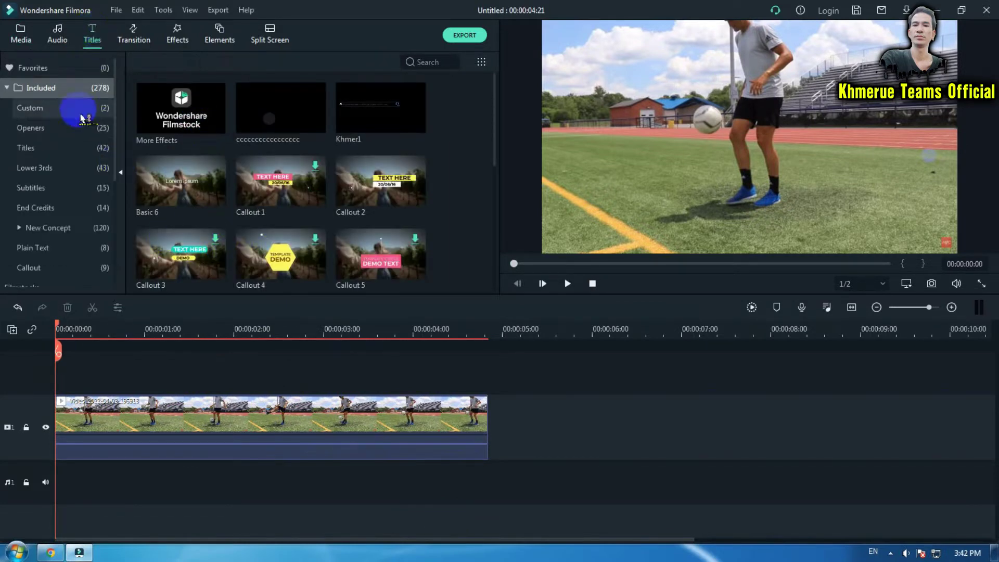
left_click(60, 147)
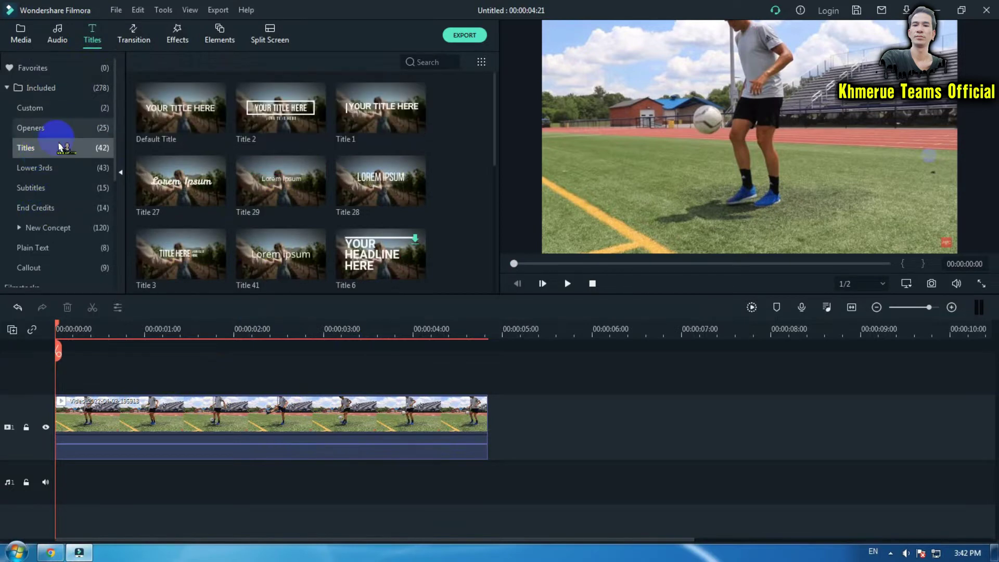
left_click_drag(177, 107, 49, 371)
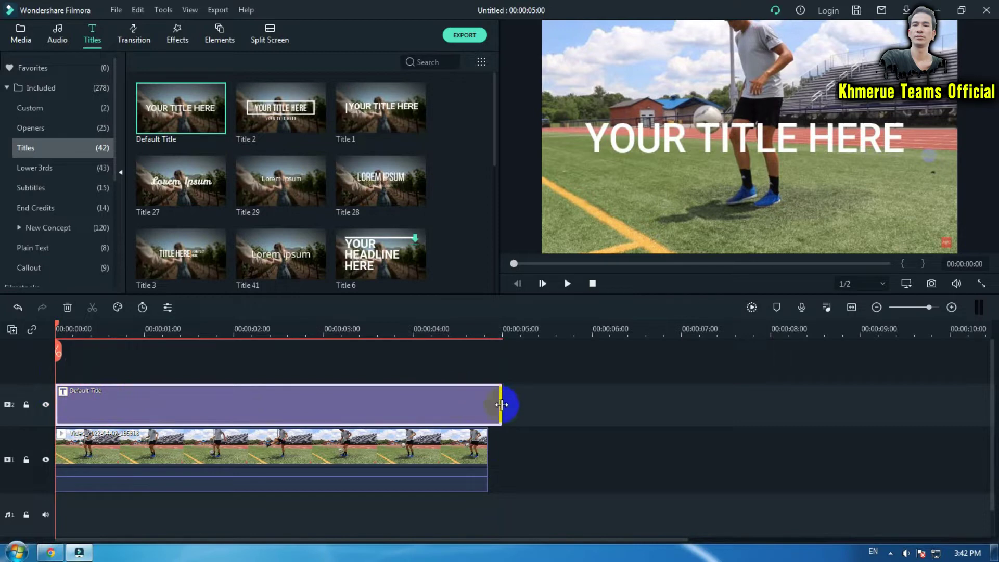
left_click_drag(501, 405, 488, 404)
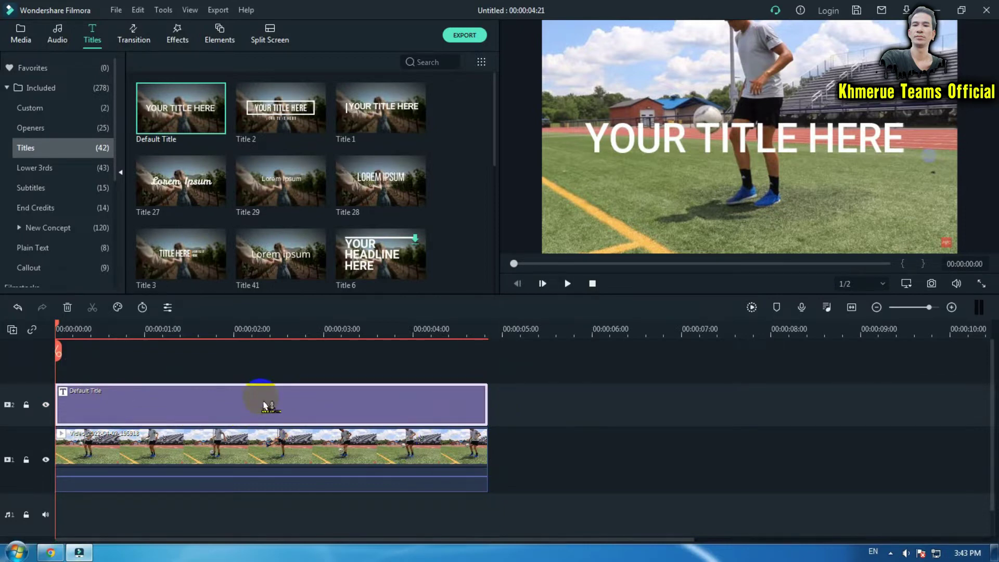
Replace the text of the title above the video with "+"
double_click(323, 414)
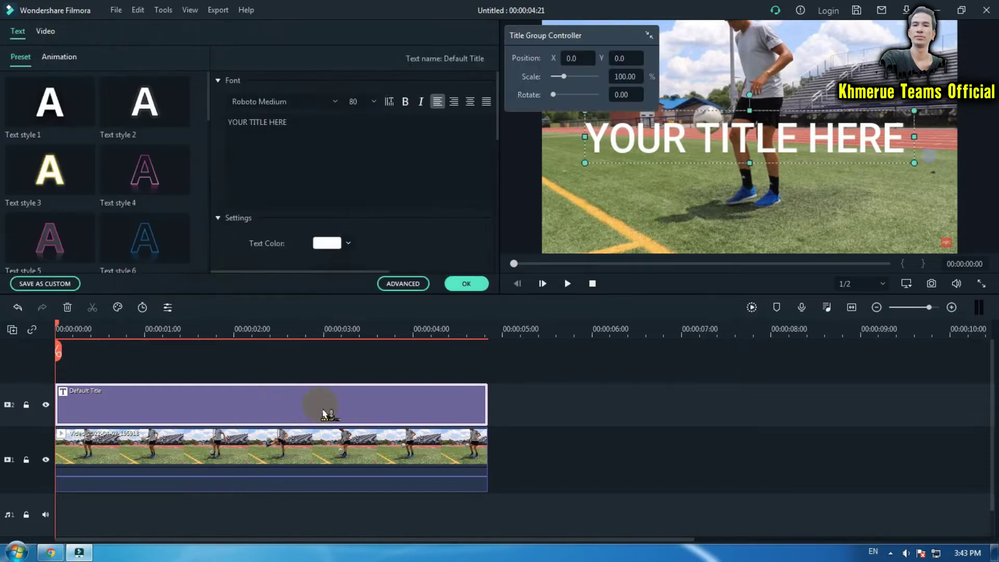
left_click_drag(328, 161, 214, 120)
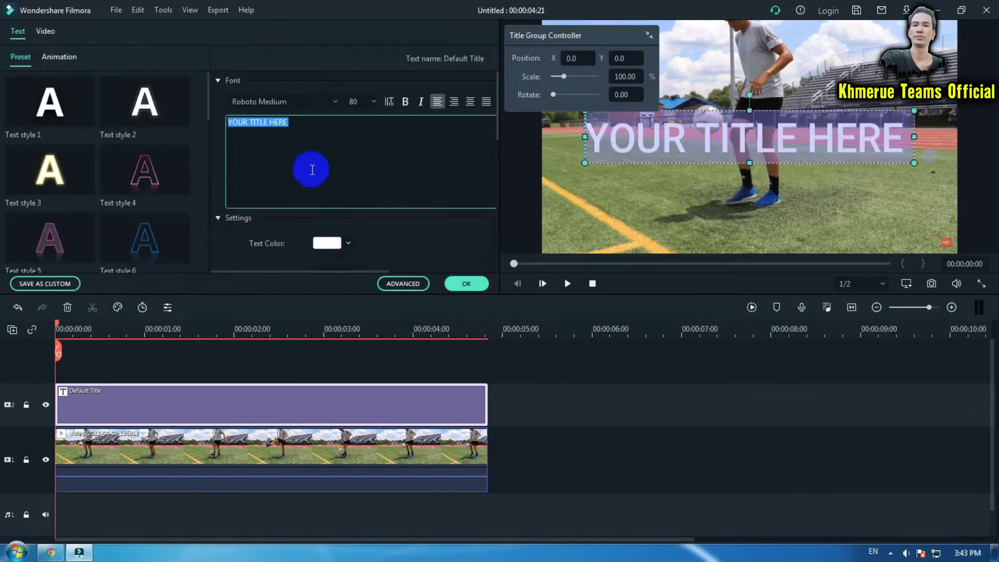
key("BackSpace")
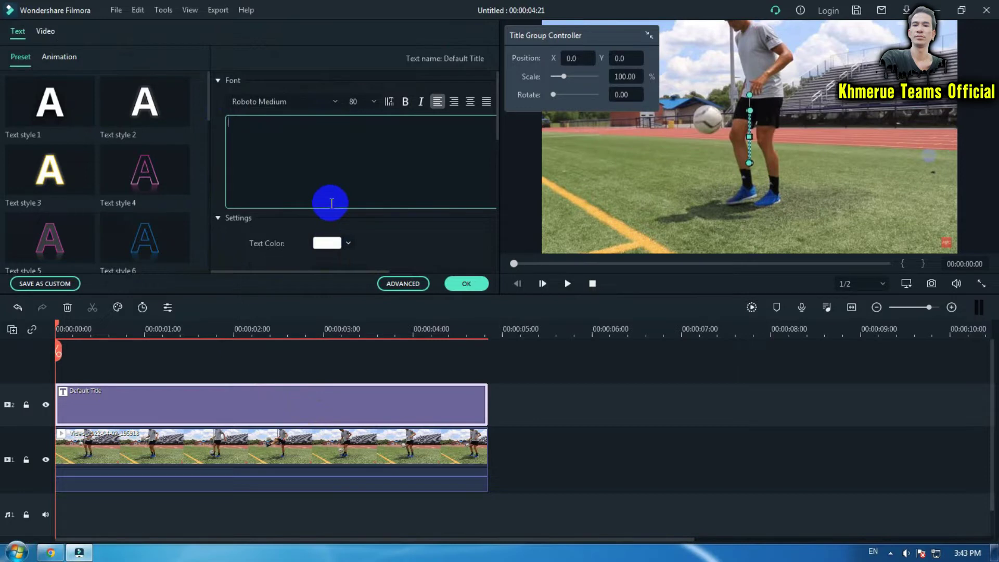
type("+")
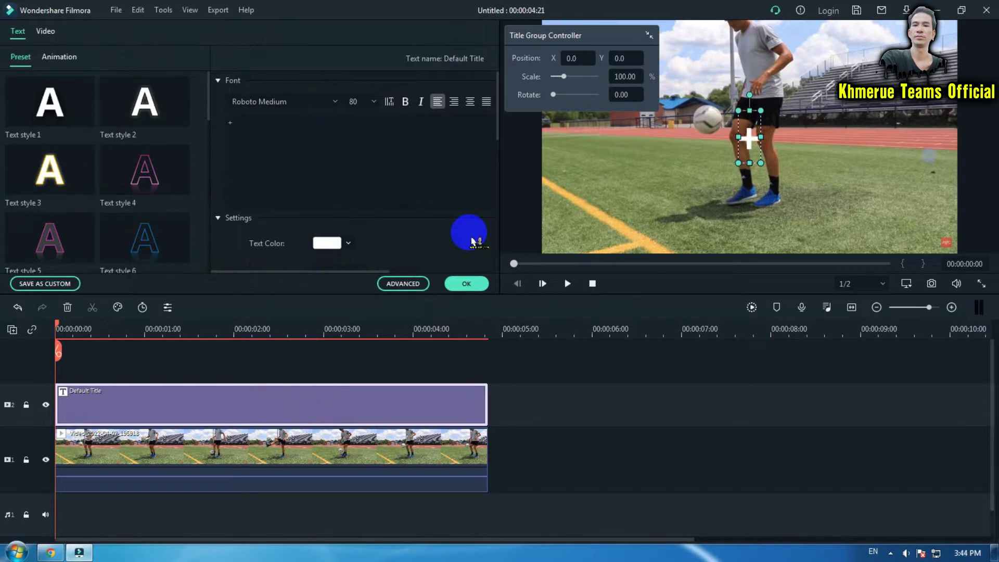
Colour the plus sign purple, apply the title changes and lock the title track
scroll(471, 237, "down", 3)
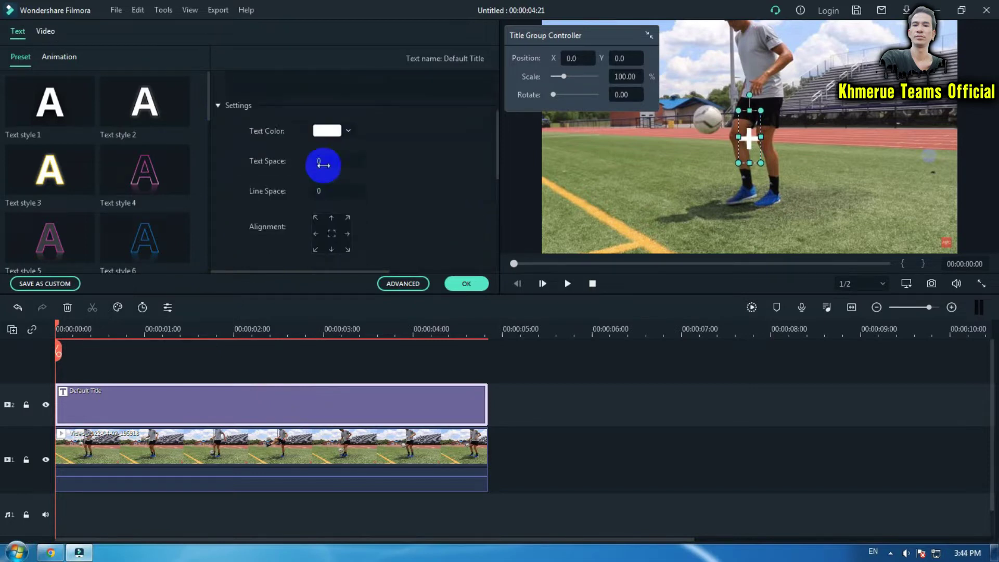
left_click(348, 131)
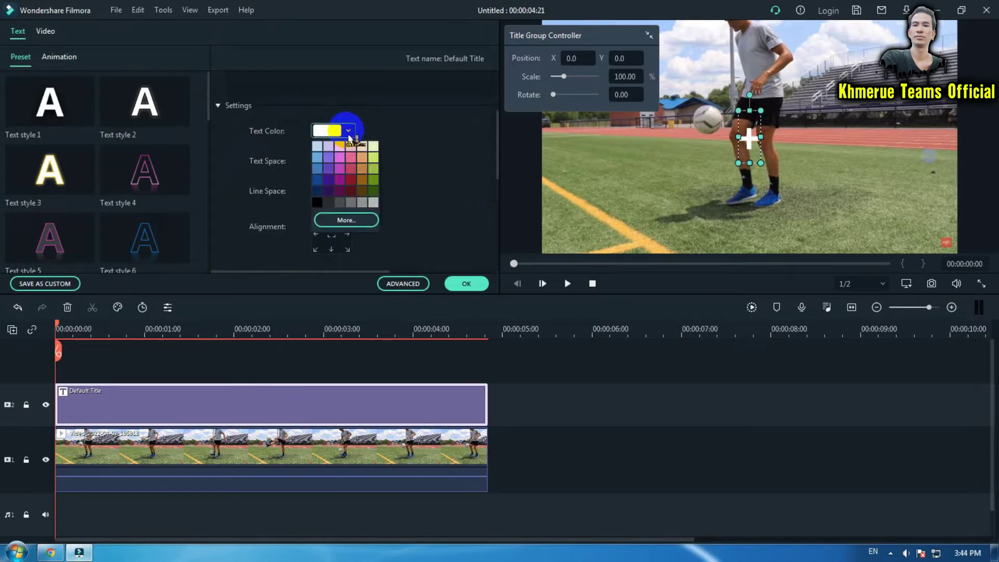
left_click(341, 185)
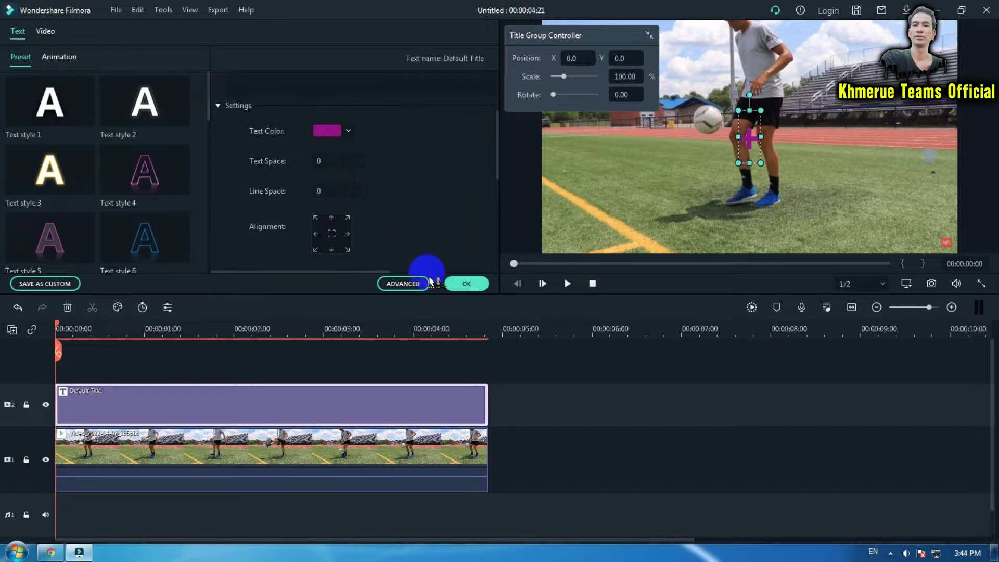
left_click(461, 283)
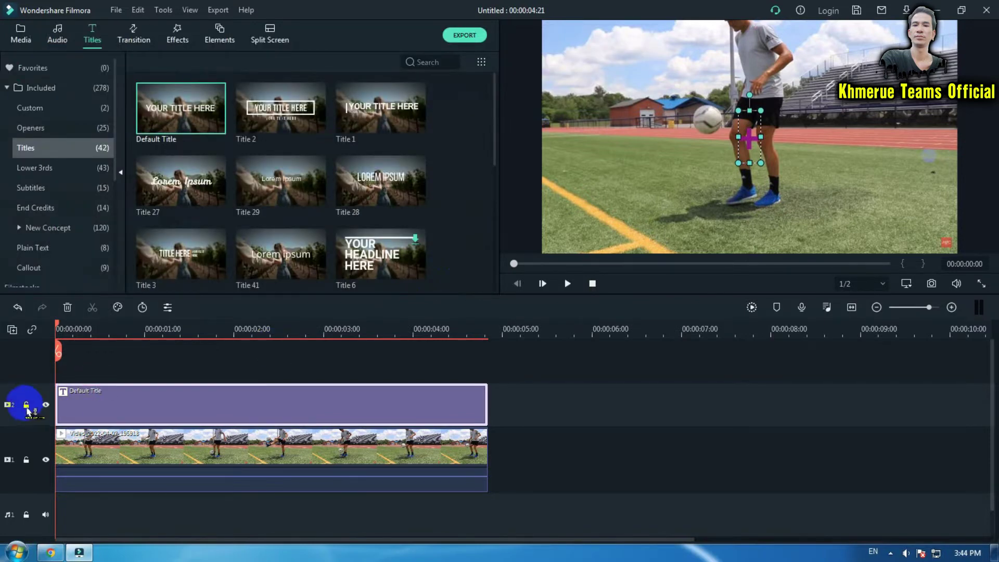
left_click(26, 406)
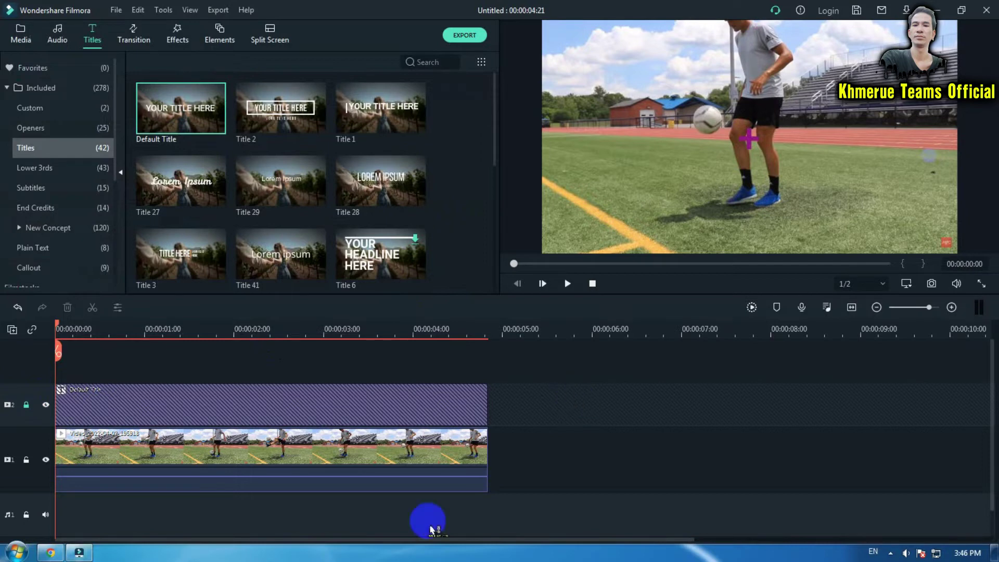
Add a custom animation keyframe at the video clip's start, with scale 189.81% and position X 126.2, Y -55.0, centring the ball on the plus sign
left_click(281, 457)
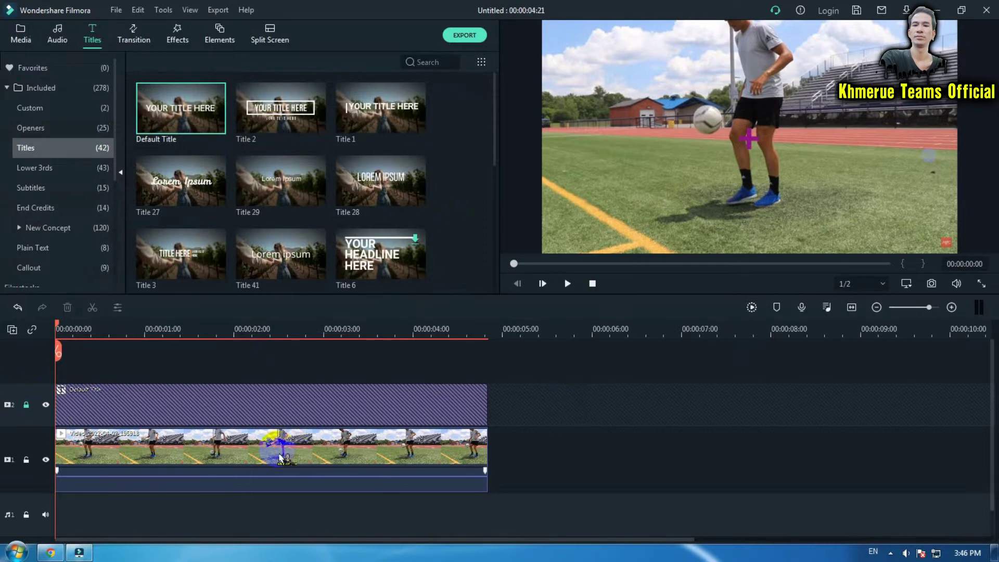
double_click(281, 457)
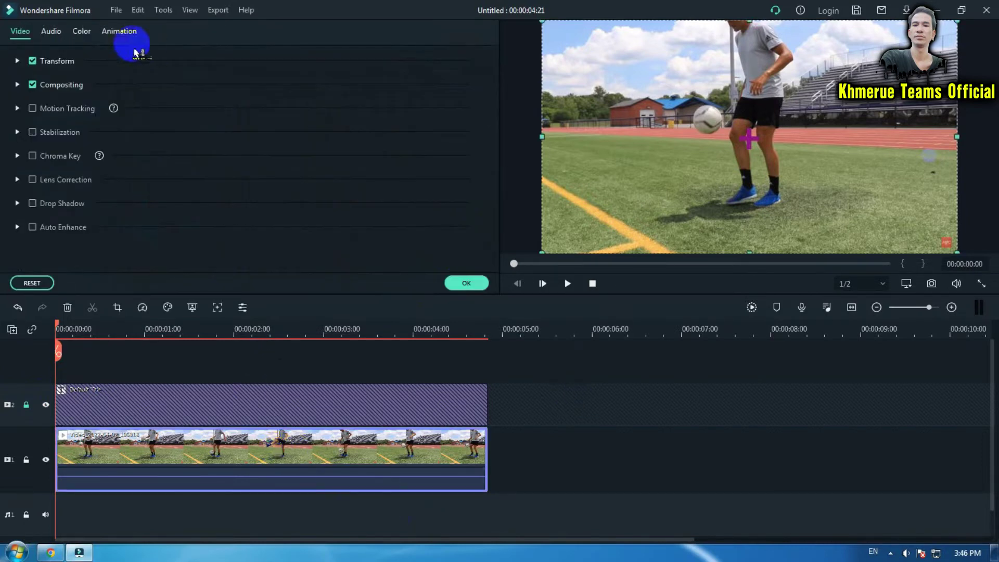
left_click(128, 33)
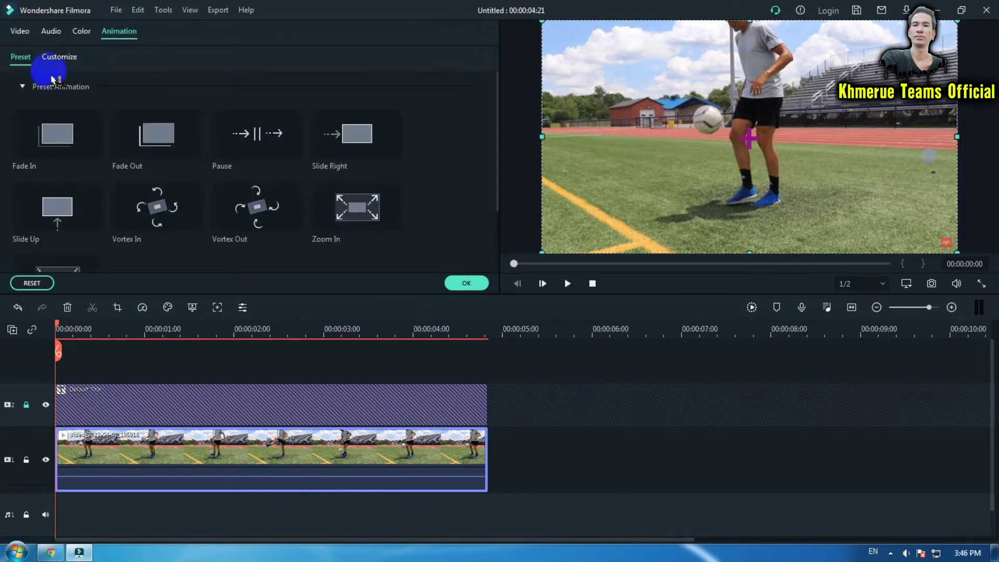
left_click(61, 58)
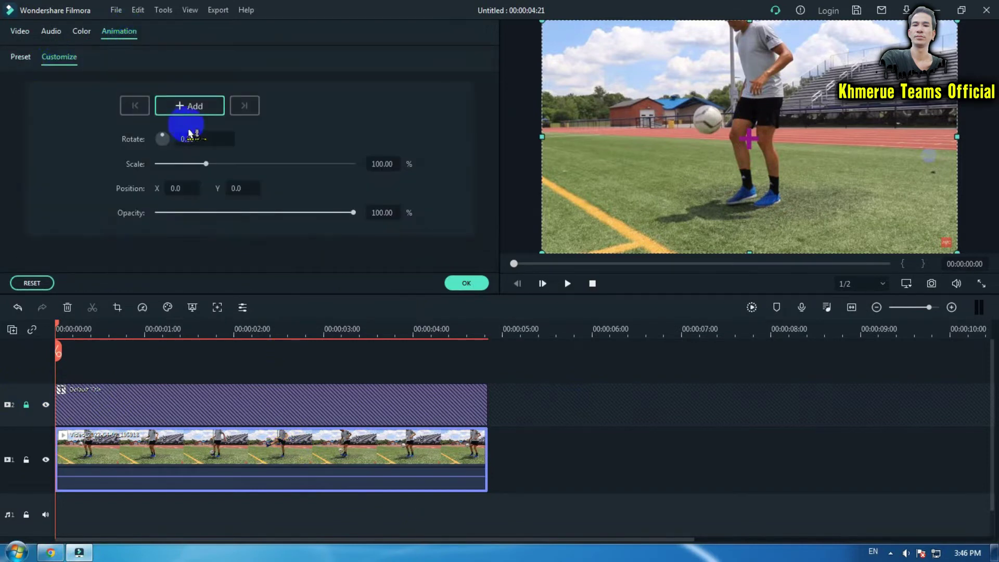
left_click(202, 110)
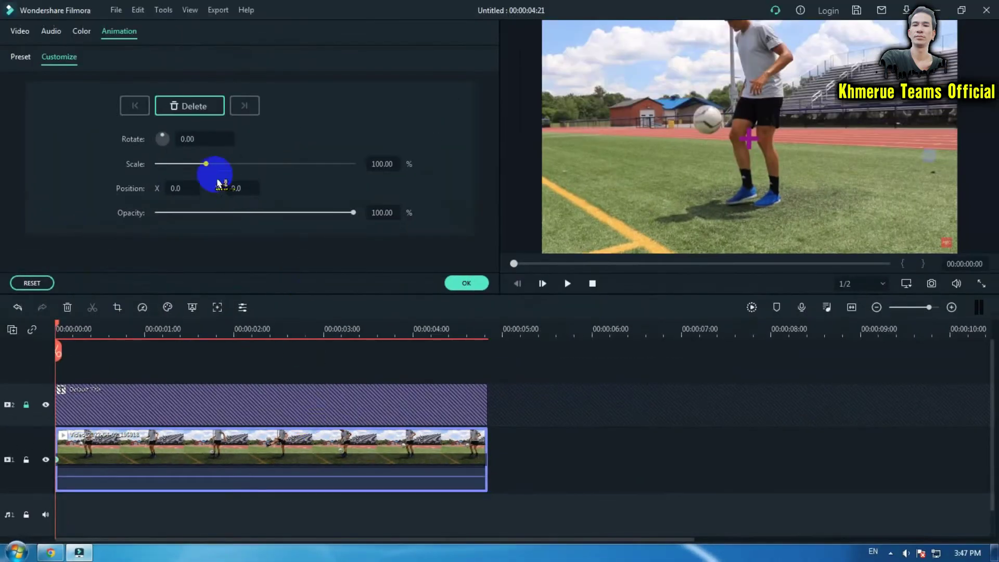
left_click_drag(210, 166, 249, 164)
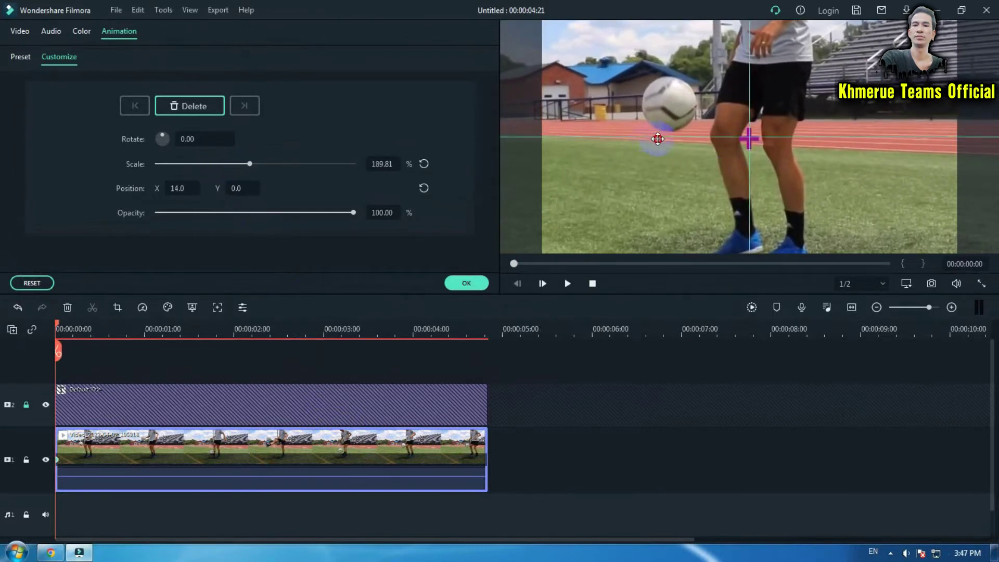
left_click_drag(653, 138, 727, 168)
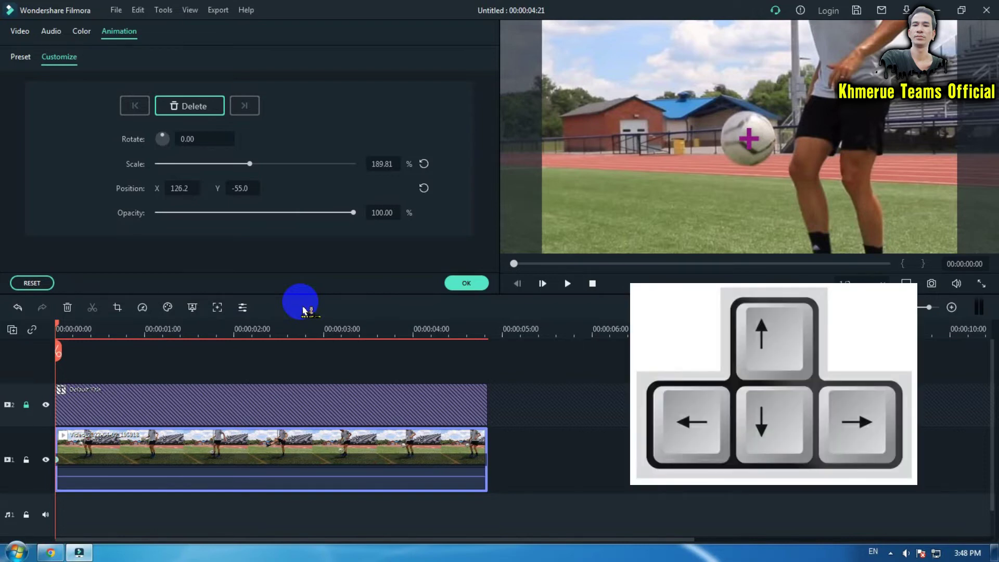
At 00:00:00:02, add a keyframe by repositioning the clip to X 128.1, Y -78.0 so the ball is centred on the plus sign
key("Right")
key("Right")
key("Right")
key("Right")
key("Right")
key("Right")
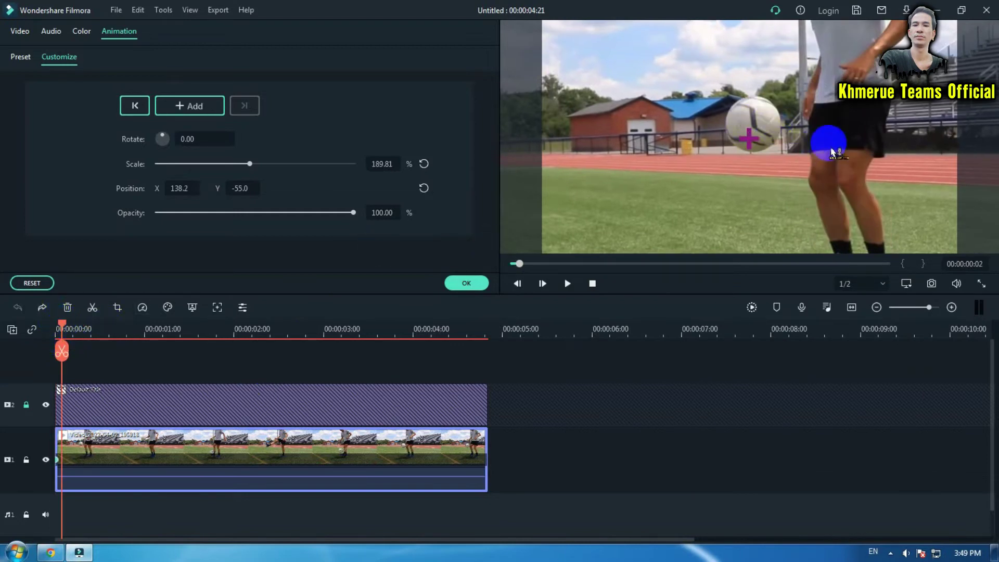
left_click(792, 121)
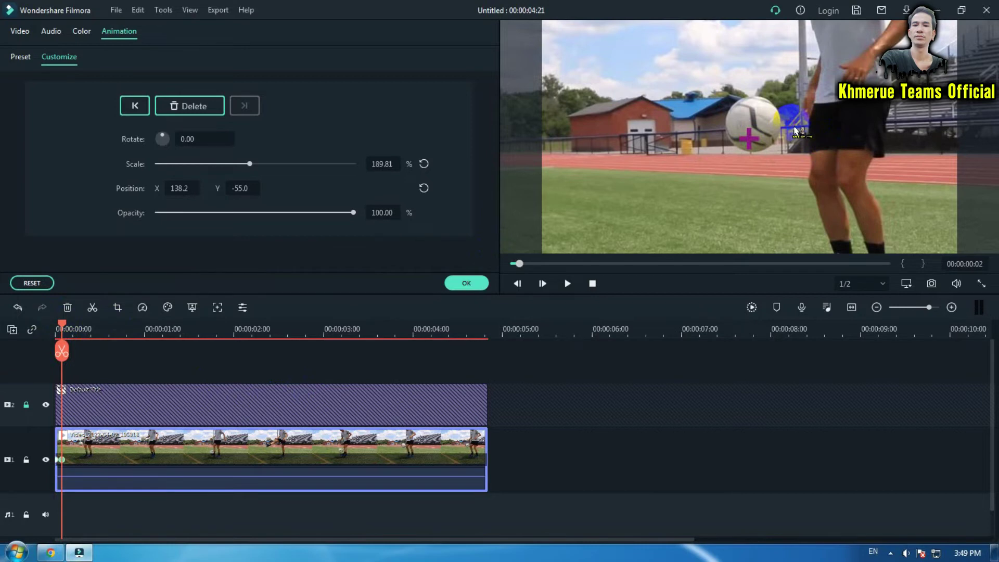
left_click_drag(792, 121, 791, 135)
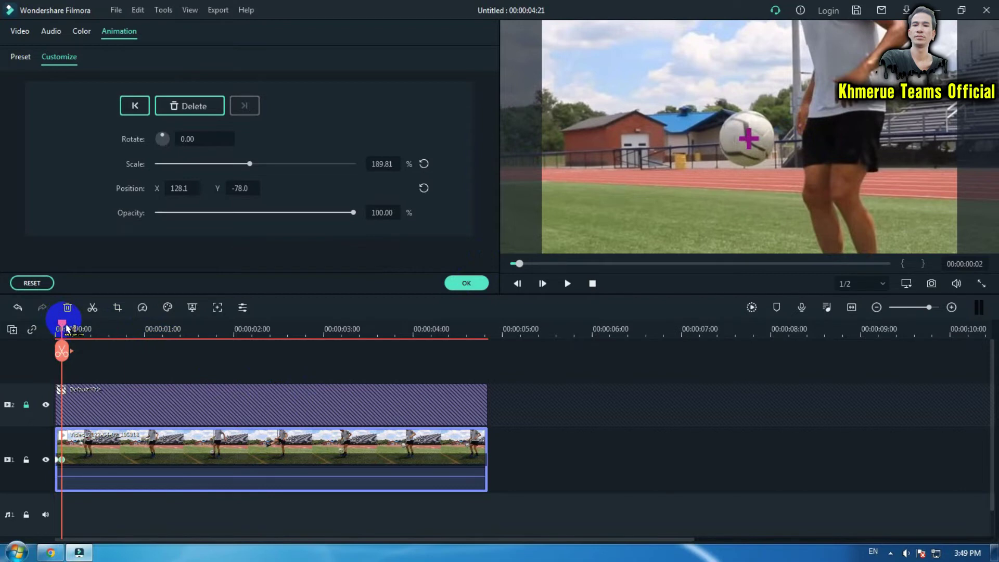
Nudge the clip horizontally at the 00:00:00:02 keyframe and undo the last nudge, leaving its position at X 166.1, Y -78.0
key("alt+Right")
key("alt+Right")
key("alt+Right")
key("alt+Right")
key("alt+Right")
key("alt+Right")
key("alt+Right")
key("alt+Right")
key("alt+Right")
key("alt+Right")
key("alt+Right")
key("alt+Right")
key("alt+Right")
key("alt+Right")
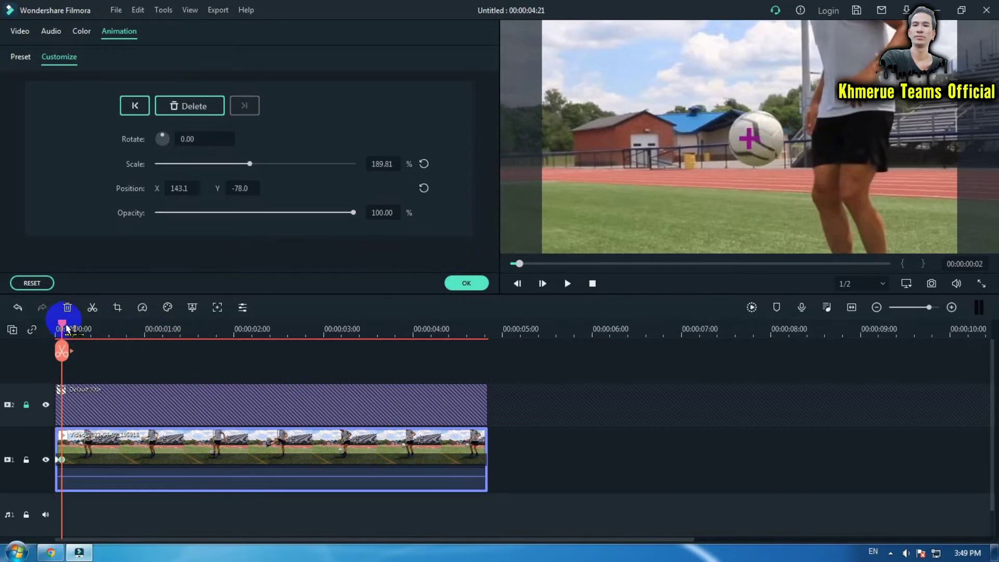
key("alt+Right")
key("alt+Right")
key("alt+Right")
key("alt+Right")
key("alt+Right")
key("alt+Right")
key("alt+Right")
key("alt+Right")
key("alt+Right")
key("alt+Right")
key("alt+Right")
key("alt+Right")
key("alt+Right")
key("alt+Right")
key("alt+Right")
key("alt+Right")
key("alt+Right")
key("alt+Right")
key("alt+Right")
key("alt+Right")
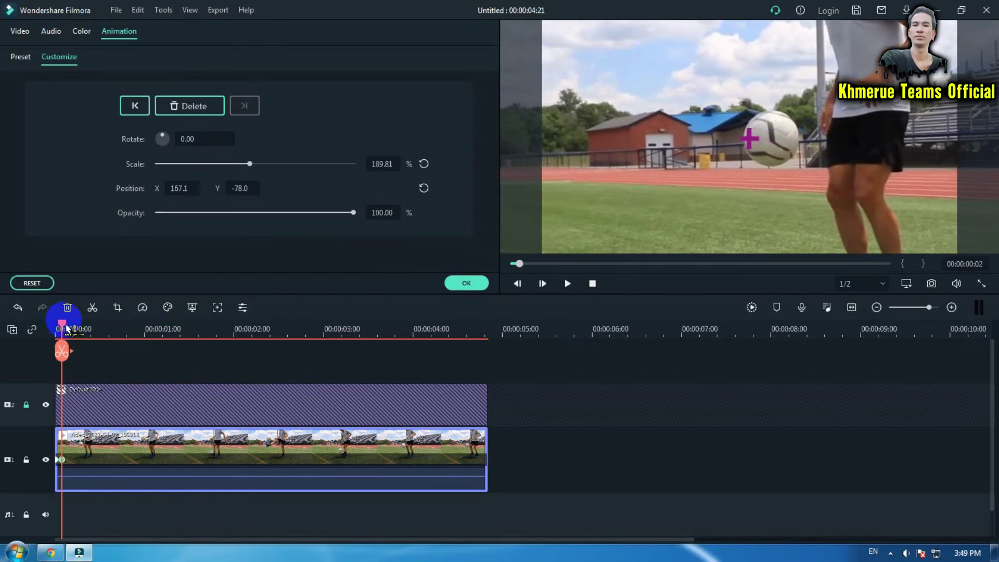
key("ctrl+z")
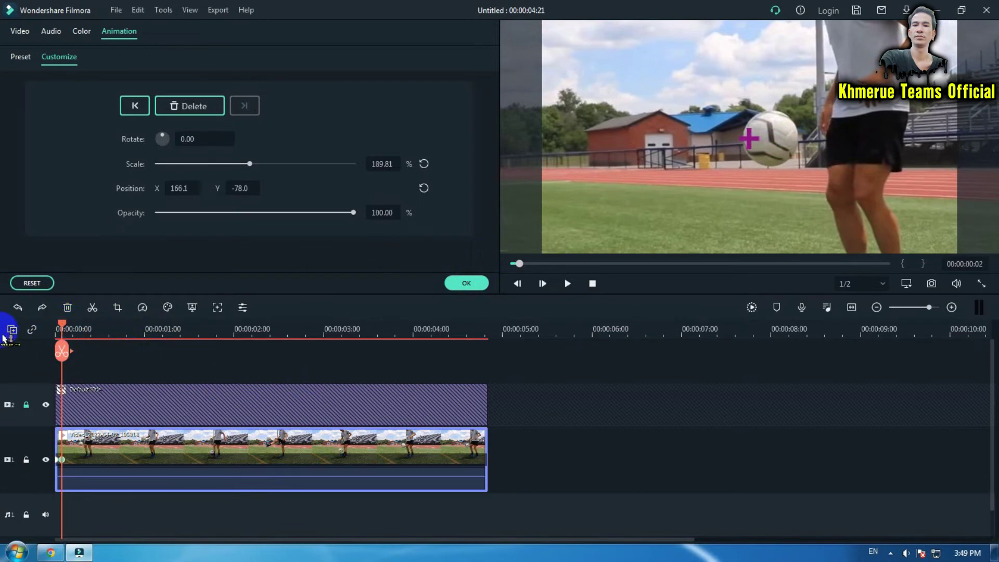
left_click(63, 323)
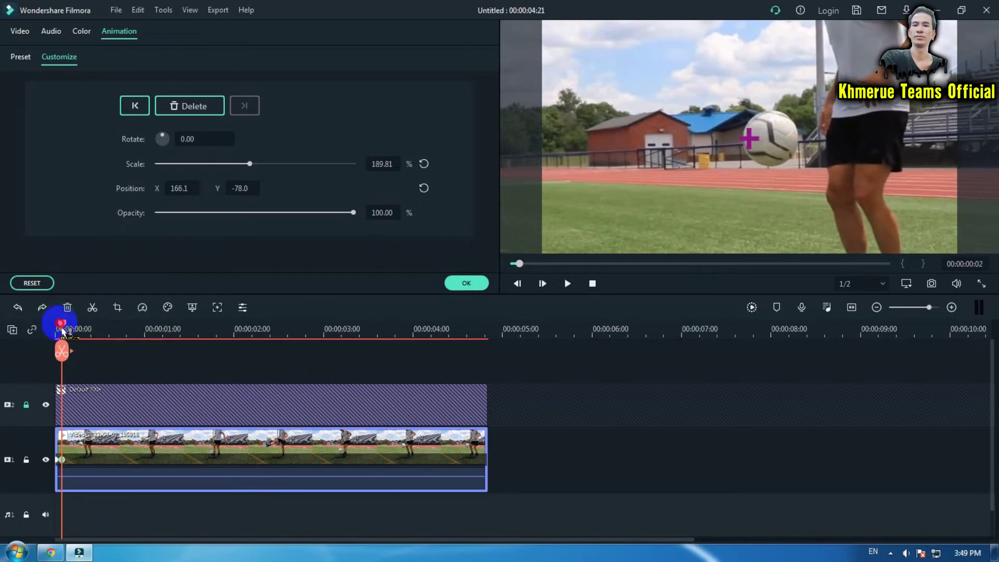
Keyframe the ball onto the plus sign from 00:00:00:06 to 00:00:00:12, with position X 132.1, Y -69.0 first and X 147.1, Y -49.0 last
left_click_drag(64, 327, 81, 333)
left_click_drag(803, 160, 783, 156)
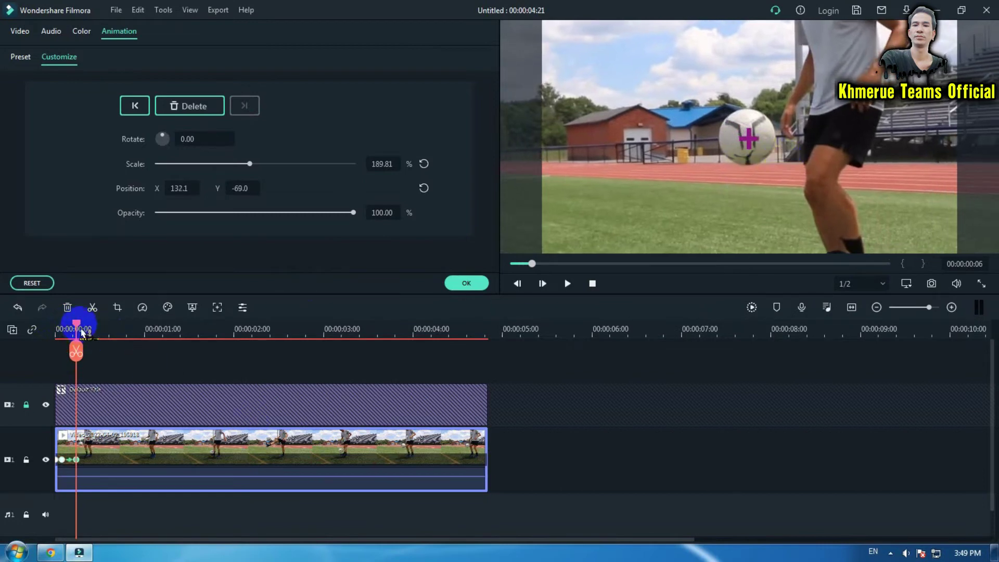
mouse_move(78, 329)
left_mouse_down()
mouse_move(85, 320)
mouse_move(91, 329)
left_mouse_up()
left_click_drag(804, 189, 821, 104)
left_click_drag(87, 323, 102, 329)
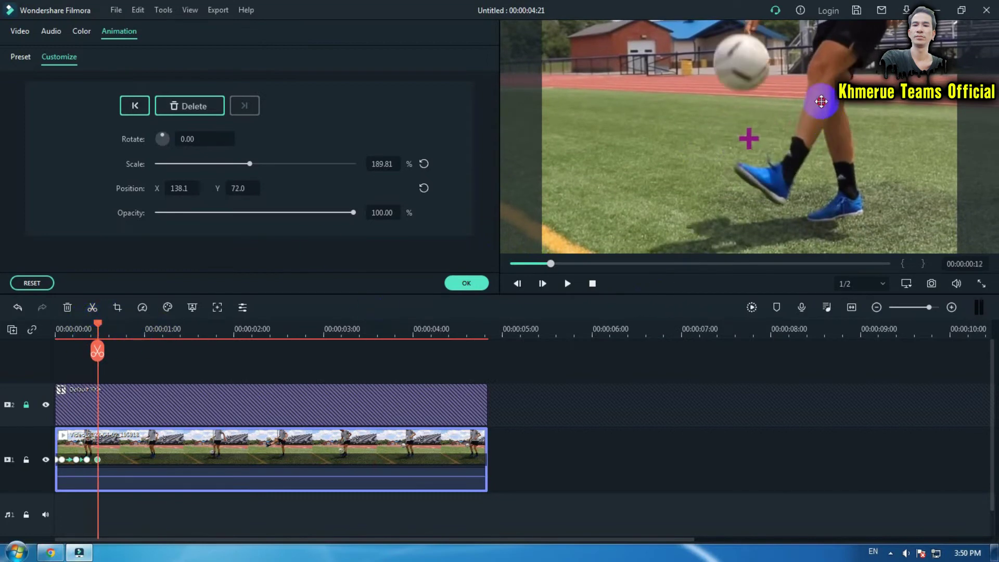
left_click_drag(820, 103, 827, 174)
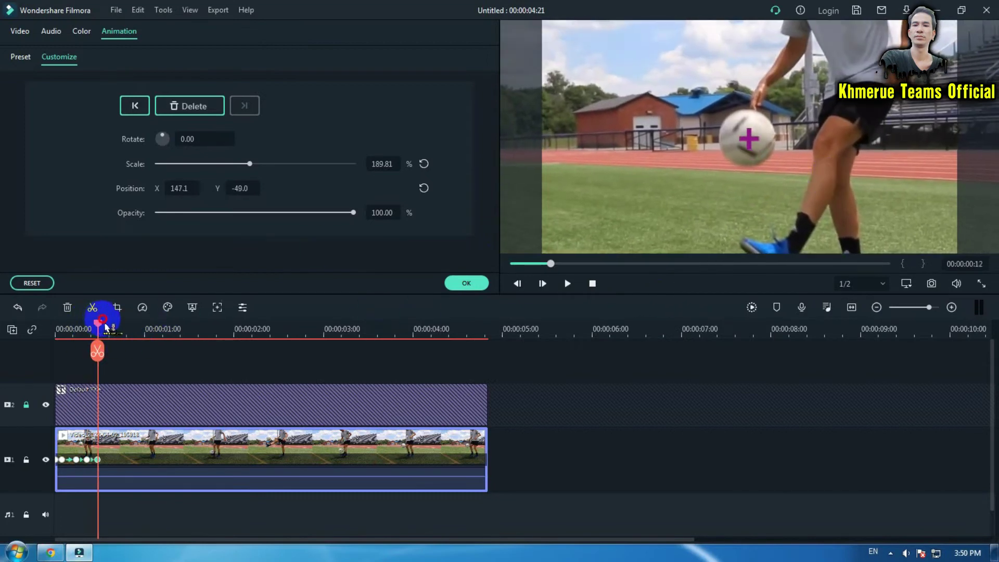
Centre the ball on the plus sign with a keyframe at 00:00:00:14 and another a few frames further on at position X 158.1, Y -168.0
left_click_drag(102, 322, 108, 322)
left_click(807, 134)
left_click_drag(808, 135, 827, 168)
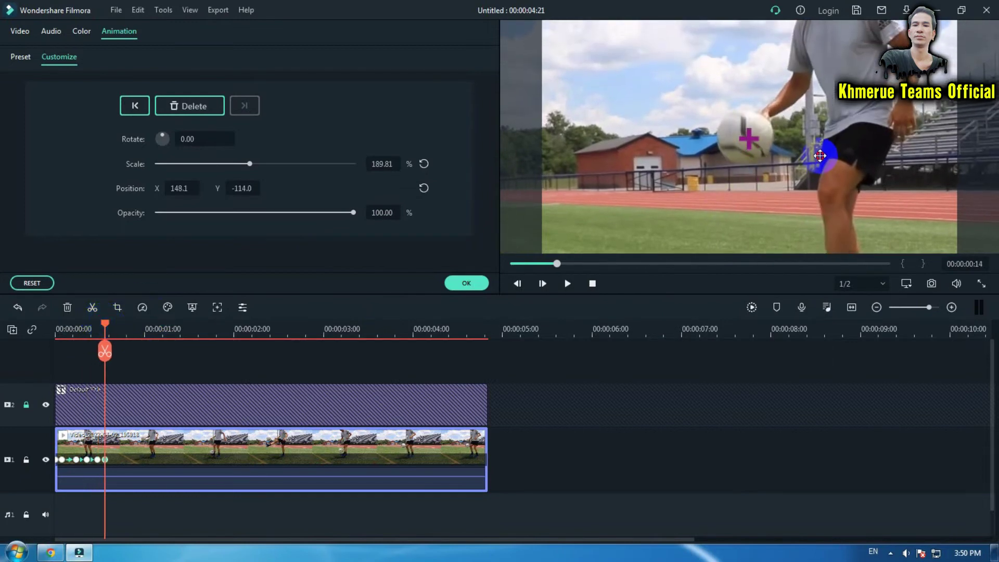
left_click_drag(106, 324, 116, 324)
left_click_drag(806, 107, 811, 145)
Add ball-centring keyframes at 00:00:00:22, with position X 165.1, Y -129.0, and at about one second on the clip
left_click_drag(116, 325, 137, 330)
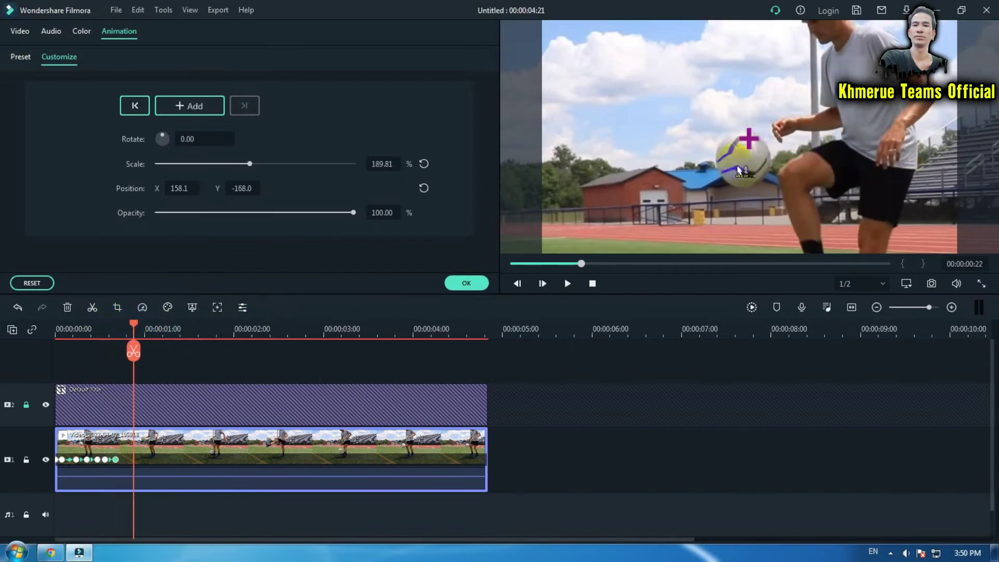
left_click_drag(763, 180, 755, 183)
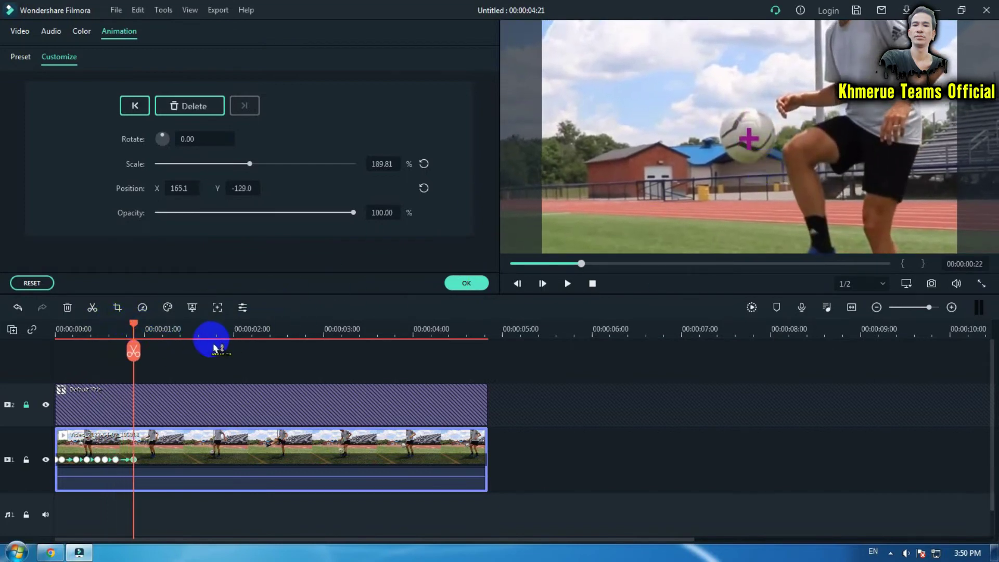
left_click_drag(130, 323, 148, 333)
left_click(808, 194)
left_click_drag(810, 193, 814, 156)
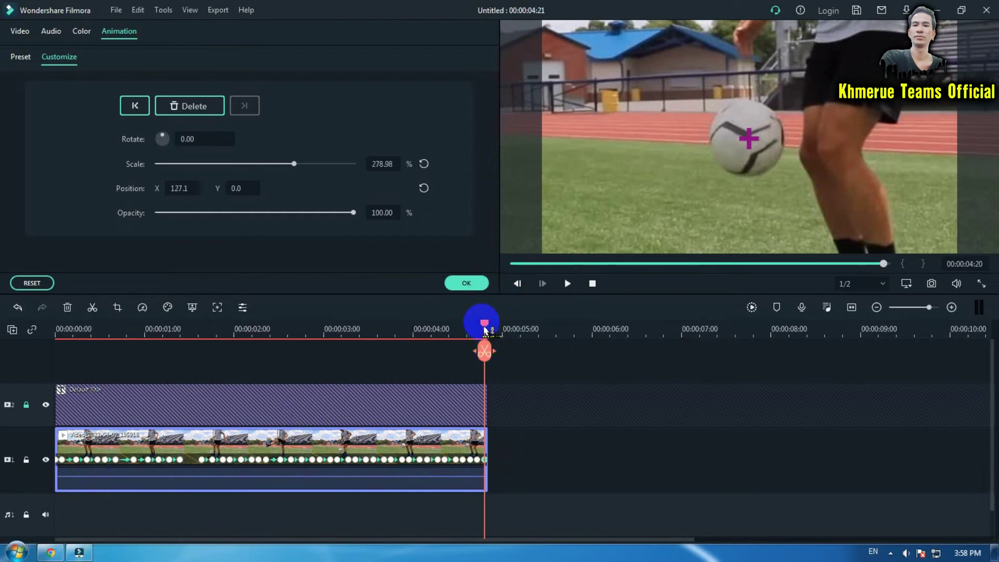
Apply the clip's custom keyframe animation and play the tracked footage from the beginning
left_click(465, 281)
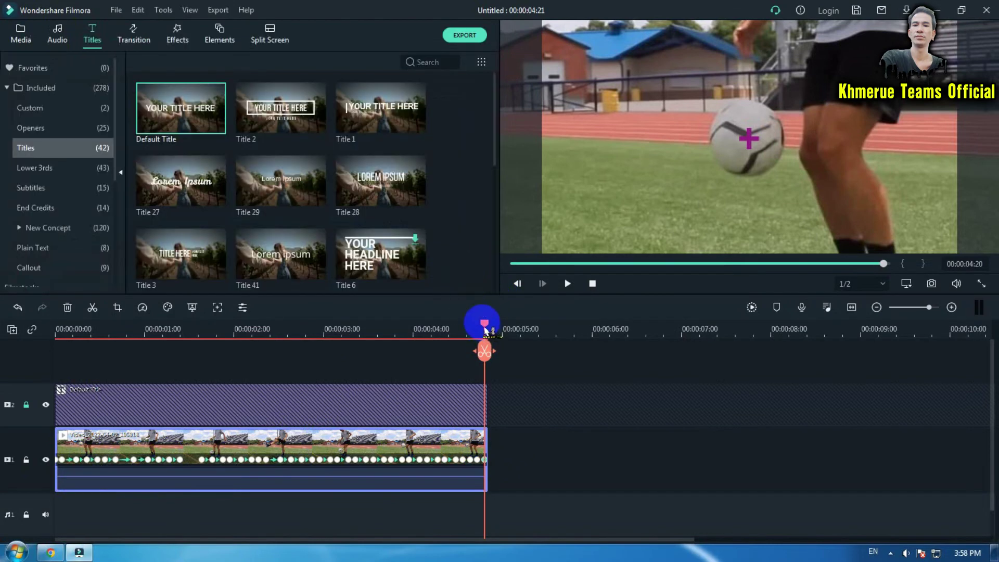
left_click_drag(484, 327, 8, 335)
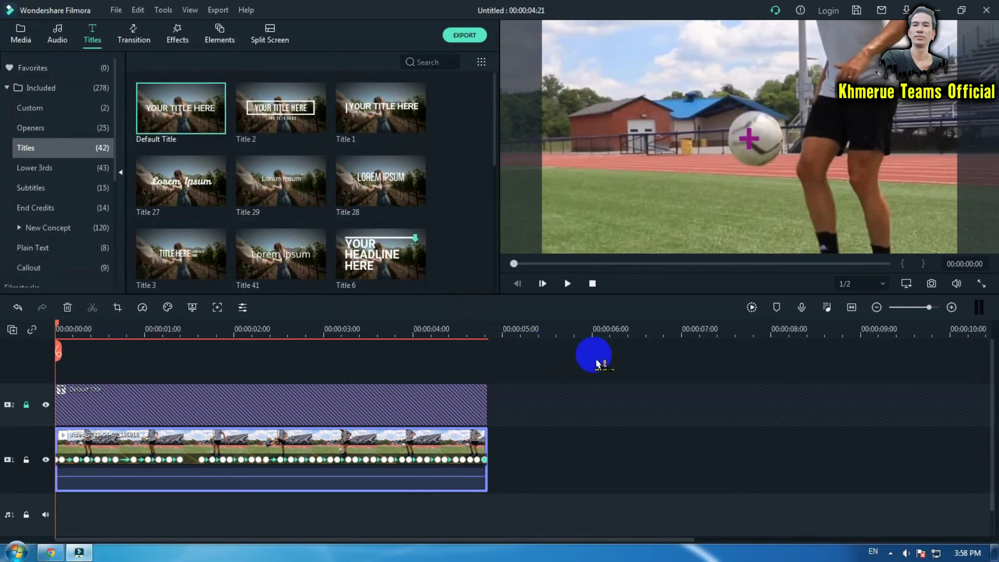
key("space")
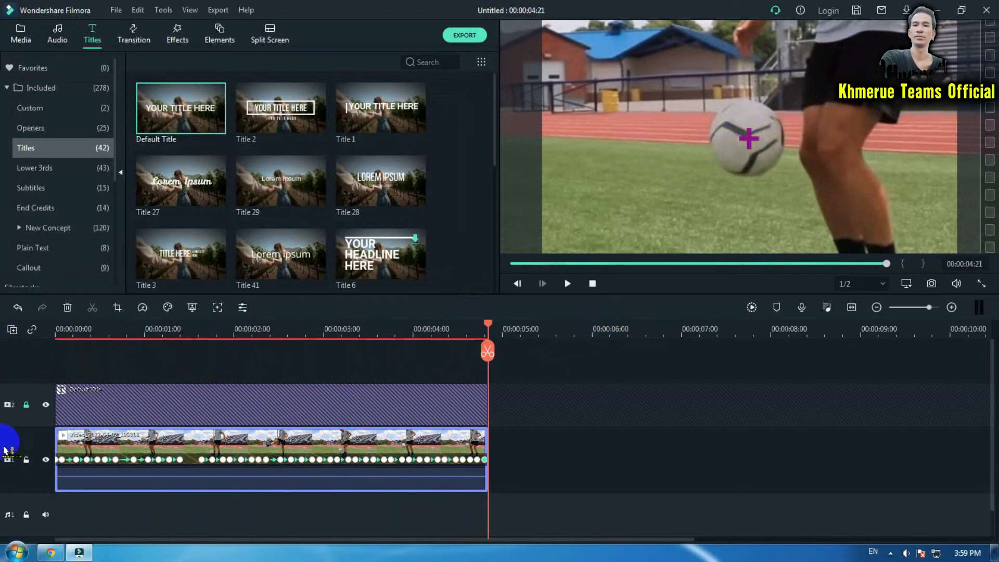
Unlock the title track and delete the plus-sign title
left_click(26, 405)
left_click(177, 406)
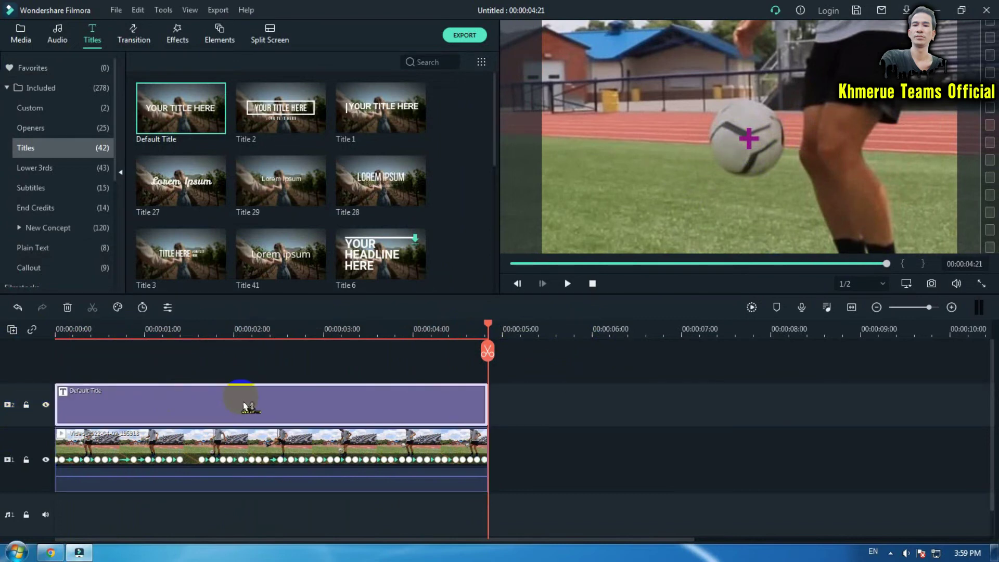
key("Delete")
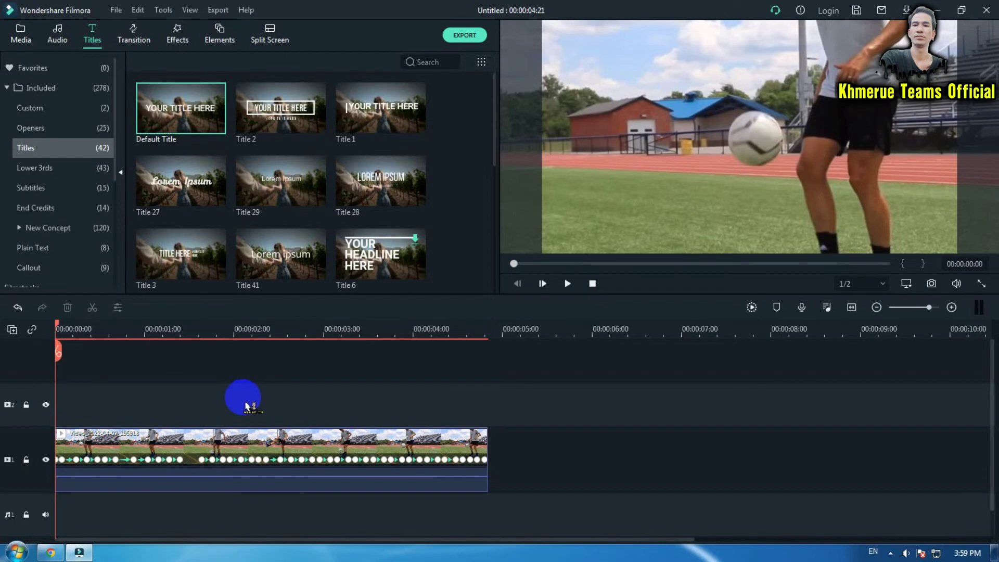
Shift the animated clip's start to about 00:00:00:21 and add Video_2022-04-02_195918 on the track above, aligned with its start
left_click(24, 41)
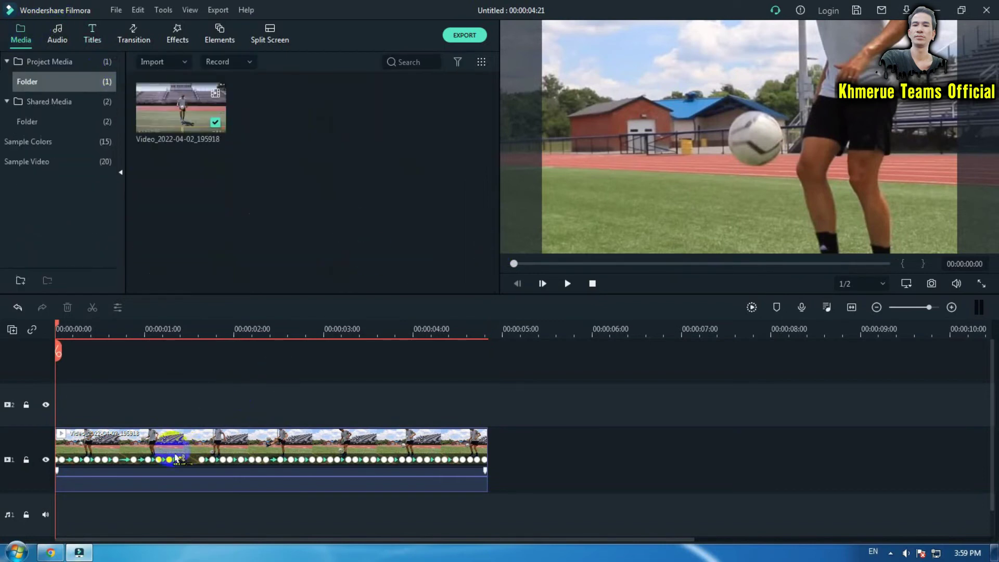
left_click(158, 450)
left_click_drag(156, 447, 229, 444)
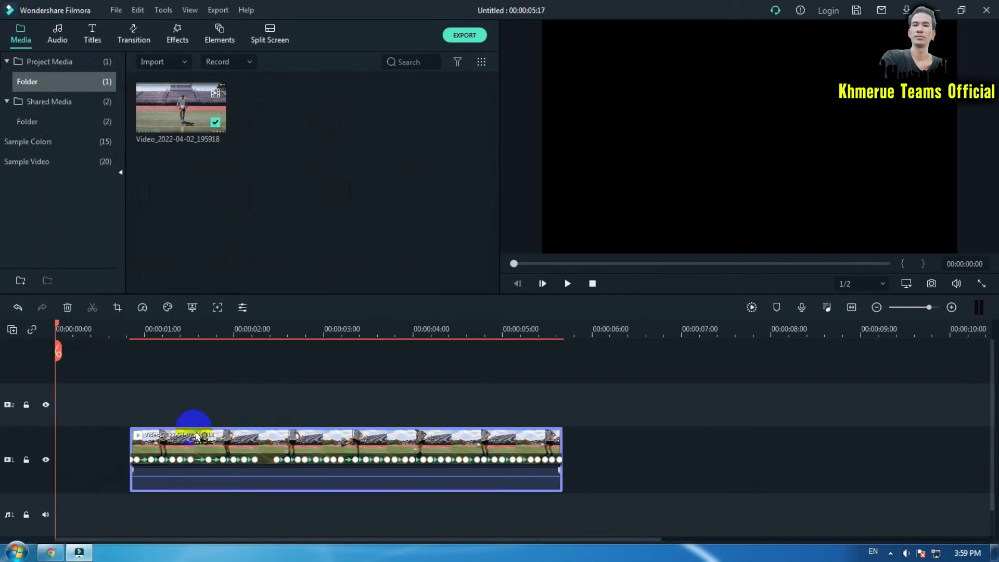
left_click_drag(180, 134, 131, 401)
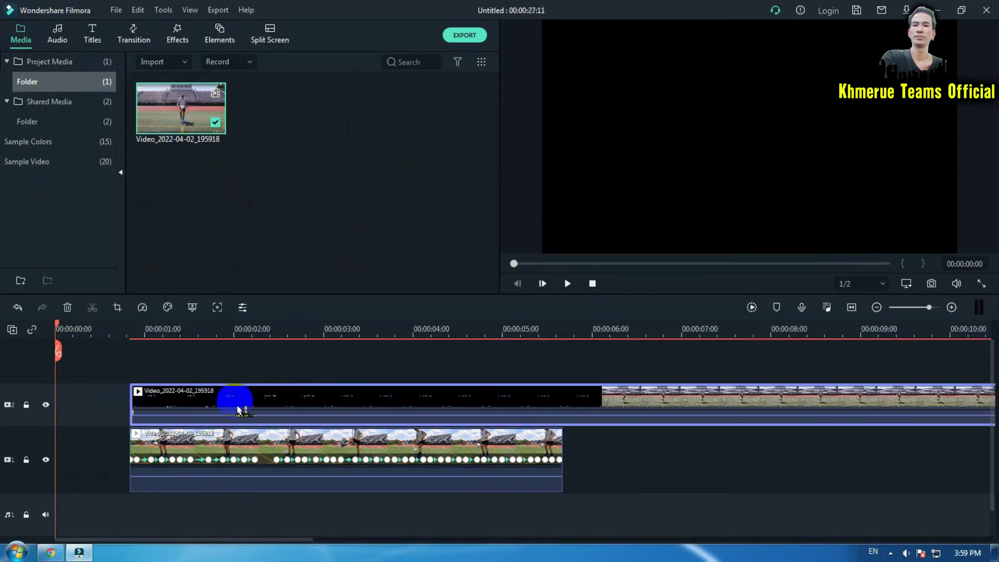
Split the upper clip at 00:00:03:23 and delete its dark opening section
left_click(405, 329)
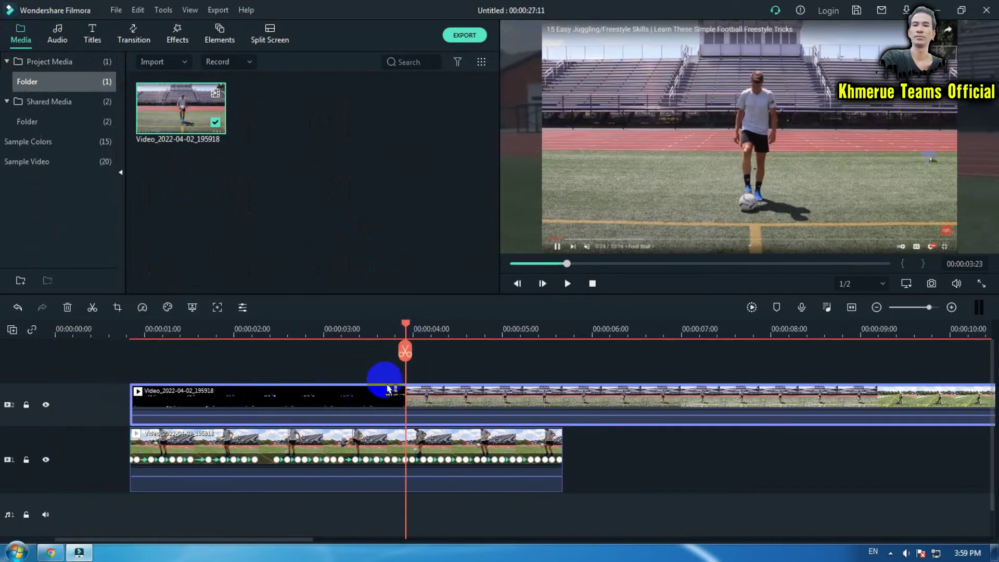
left_click(405, 357)
left_click(323, 397)
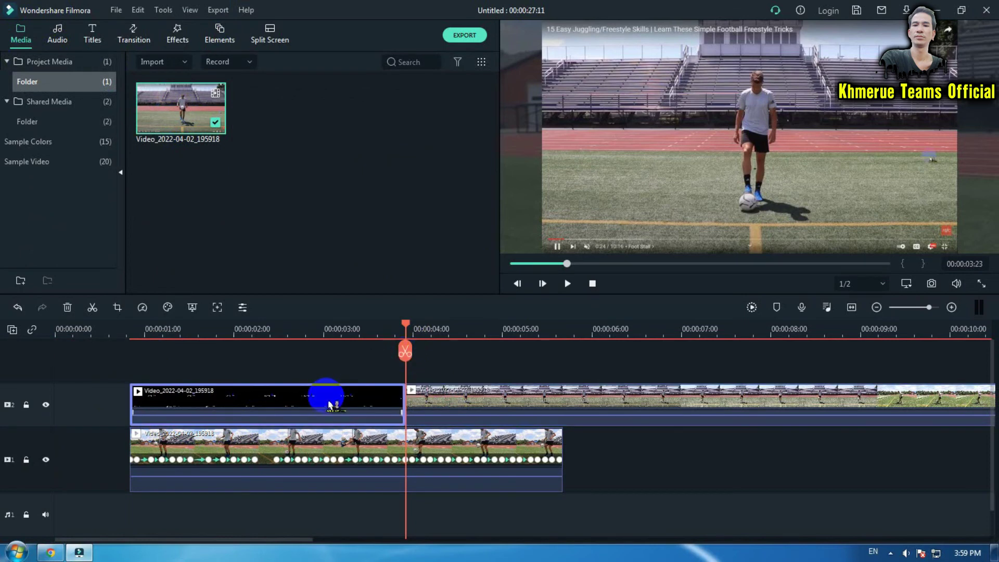
key("Delete")
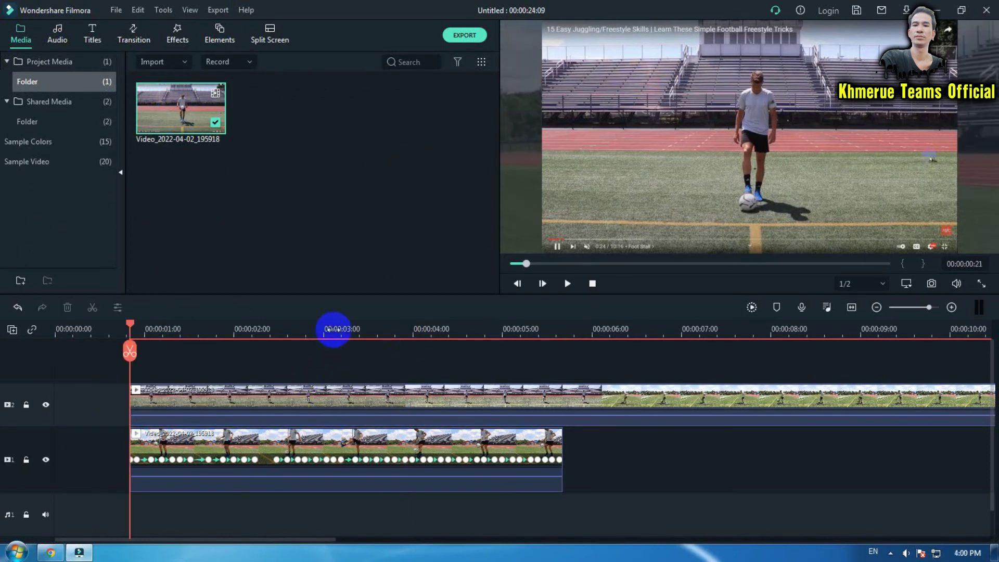
Split the upper clip at 00:00:02:06 and delete everything after the cut
left_click(257, 329)
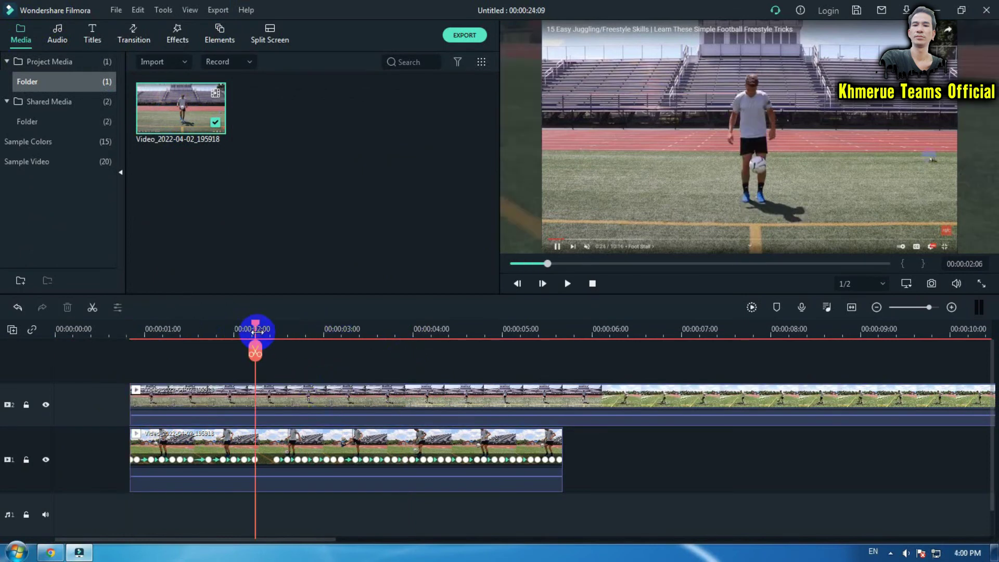
left_click(320, 395)
left_click(255, 352)
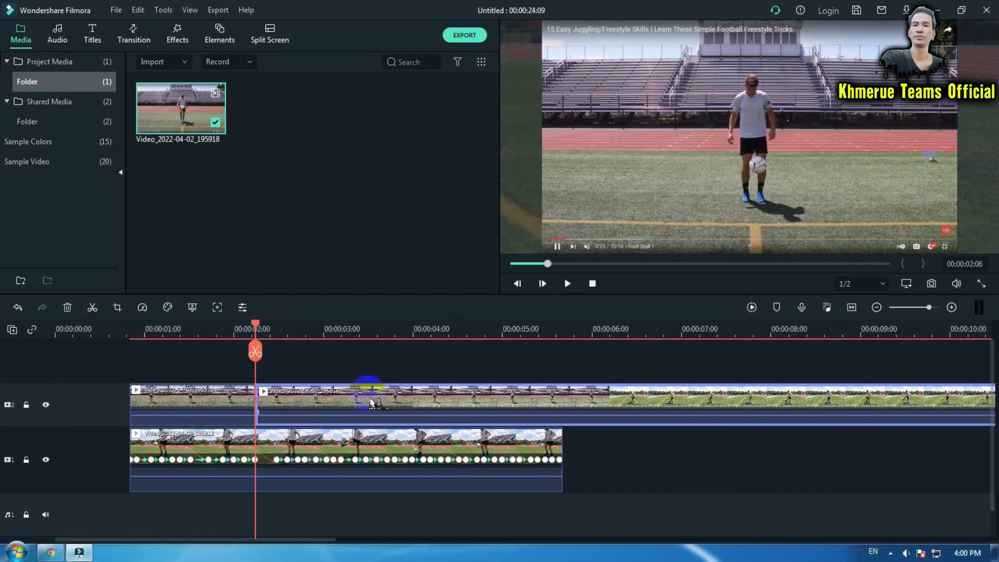
key("Delete")
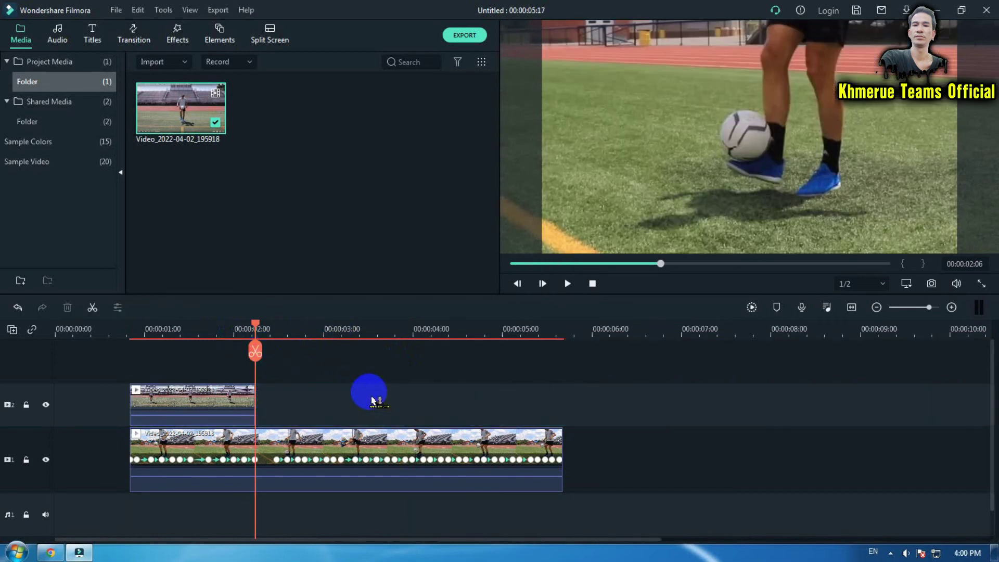
Place the trimmed clip at the start of the first video track with the animated clip directly after it, and play the sequence from the beginning
left_click_drag(354, 443, 522, 442)
left_click_drag(211, 411, 117, 446)
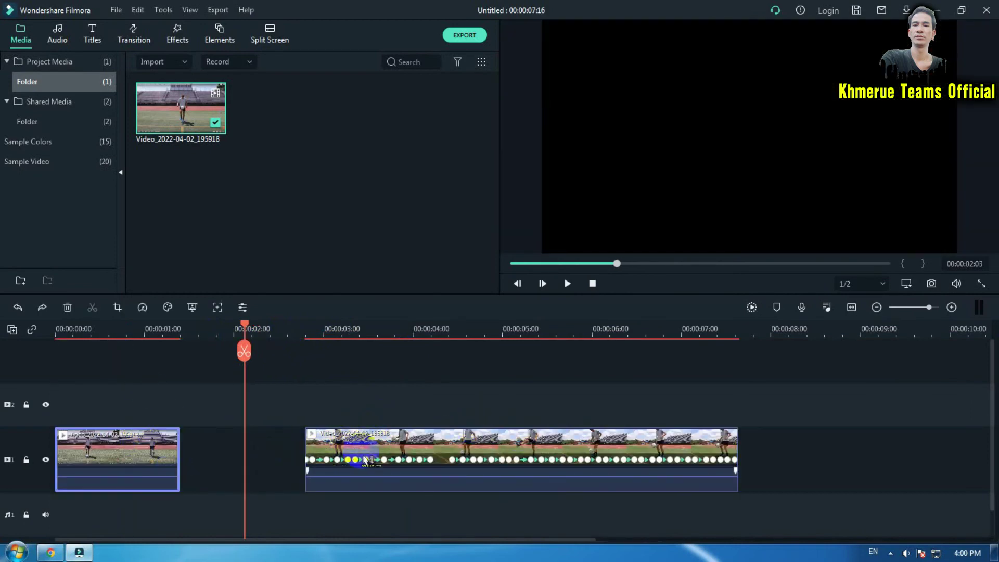
left_click_drag(396, 450, 231, 433)
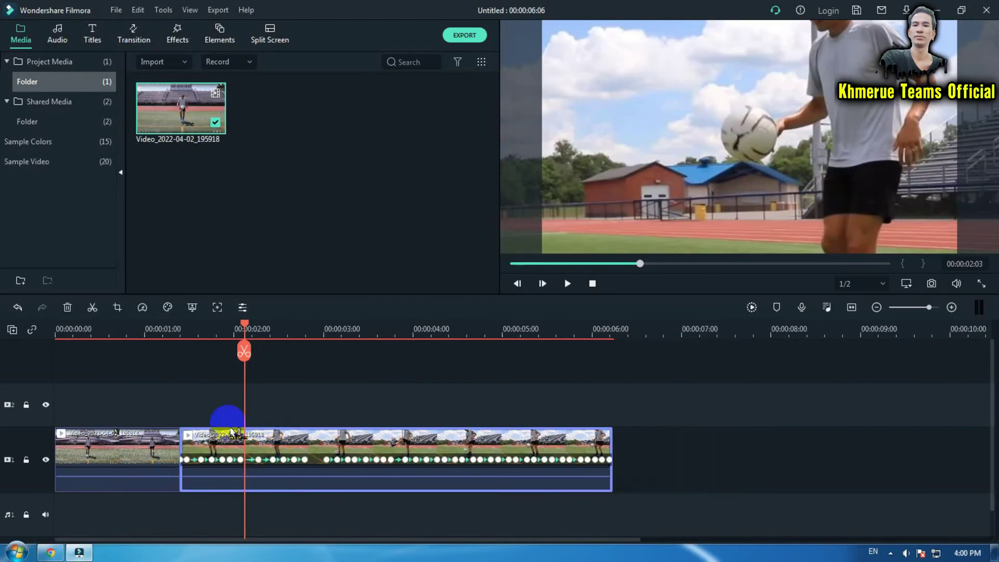
key("Home")
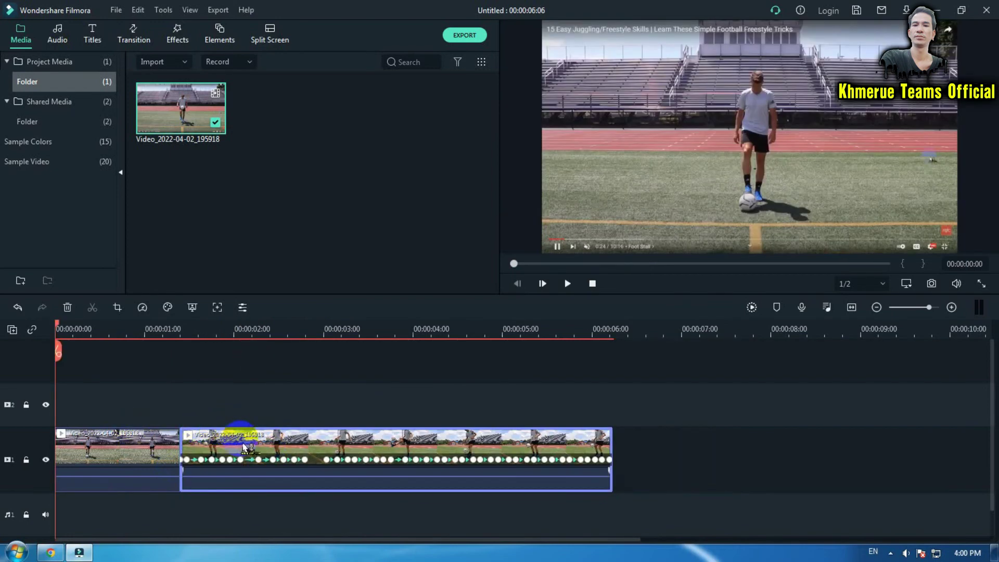
key("space")
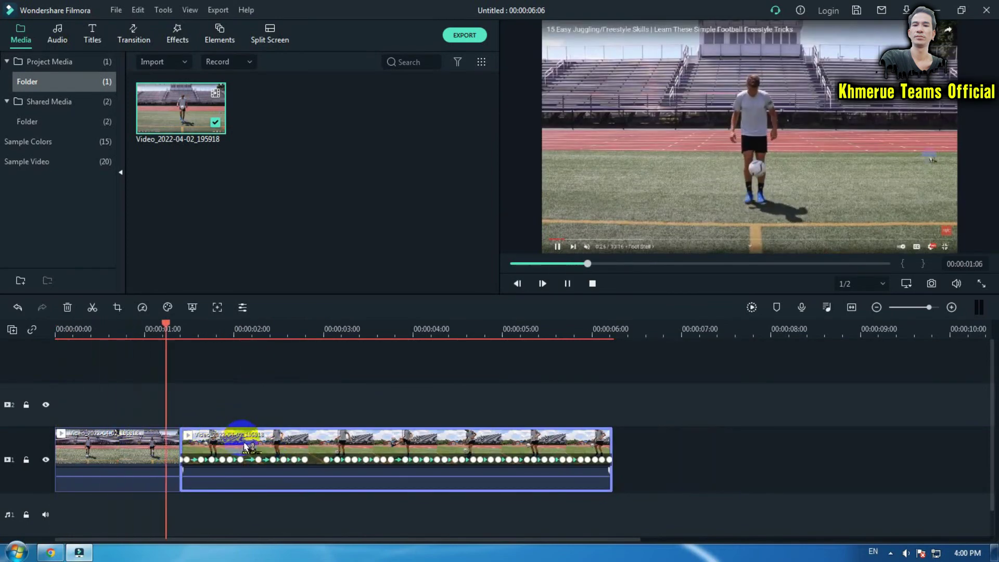